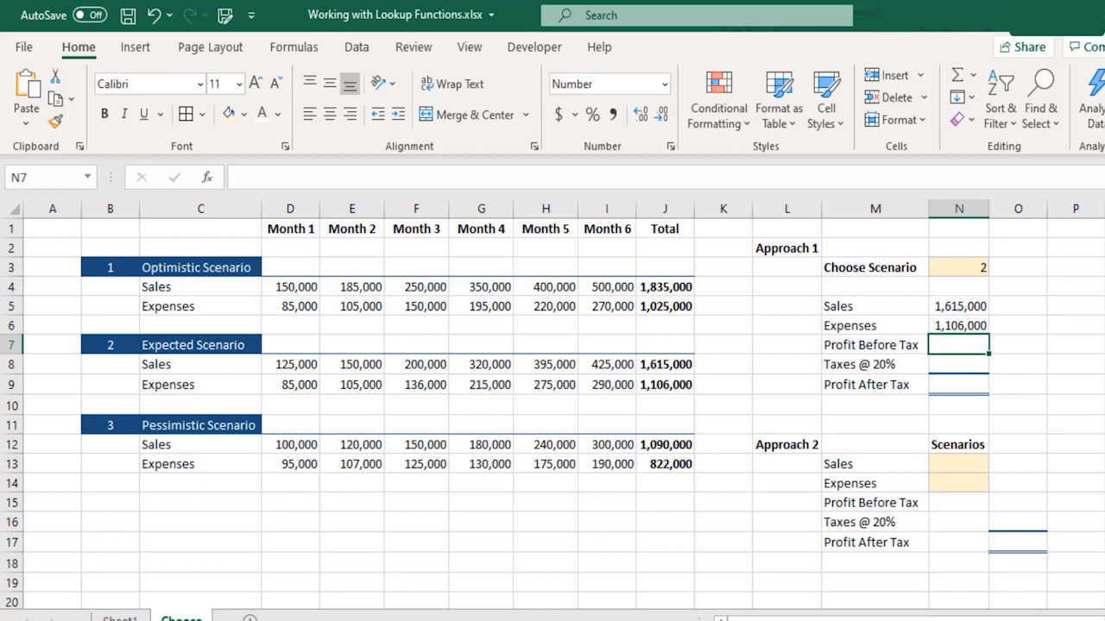
# Calculate Approach 1's Profit Before Tax in N7 with the formula =N5-N6.
pyautogui.write('=')
pyautogui.press('Up')
pyautogui.press('Up')
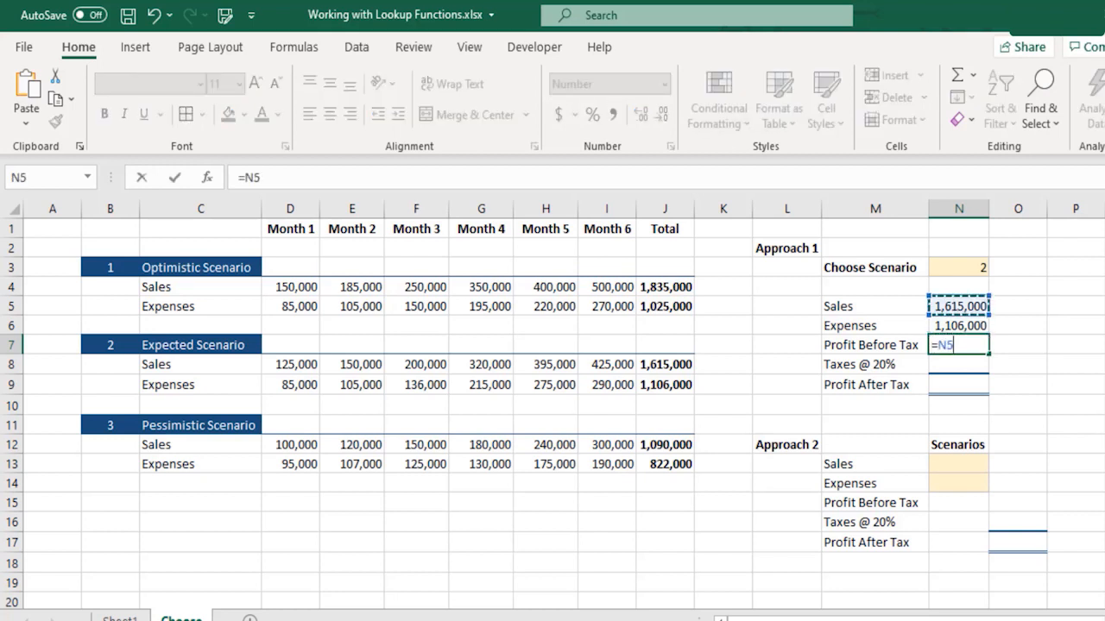
pyautogui.write('-')
pyautogui.press('Up')
pyautogui.press('Return')
pyautogui.press('Up')
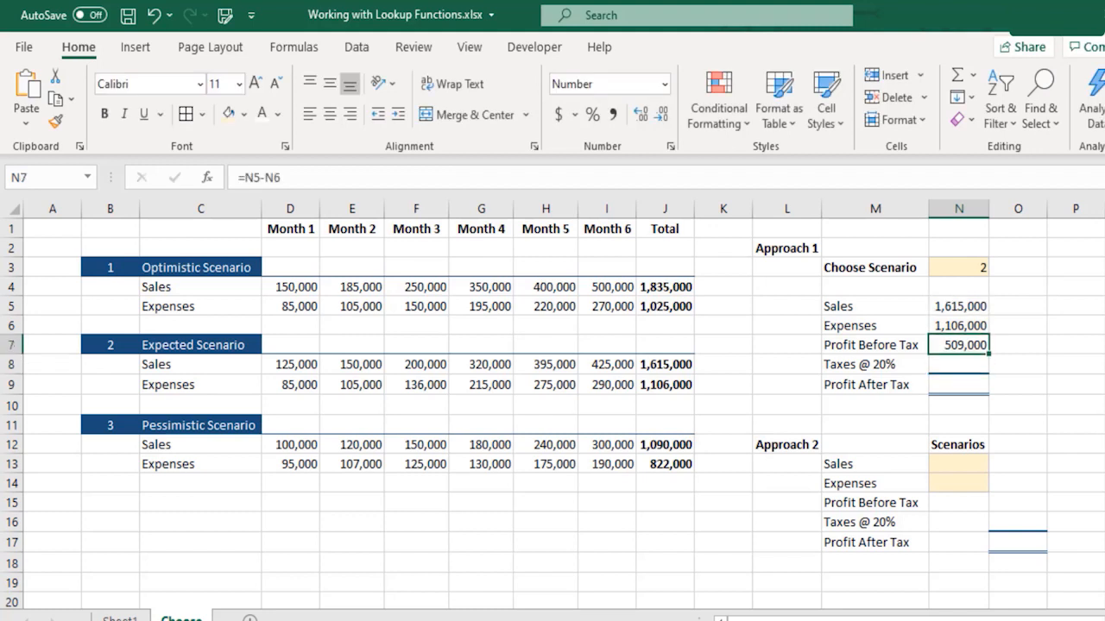
# Calculate Approach 1's Taxes @ 20% in N8 with the formula =N7*20%.
pyautogui.press('Down')
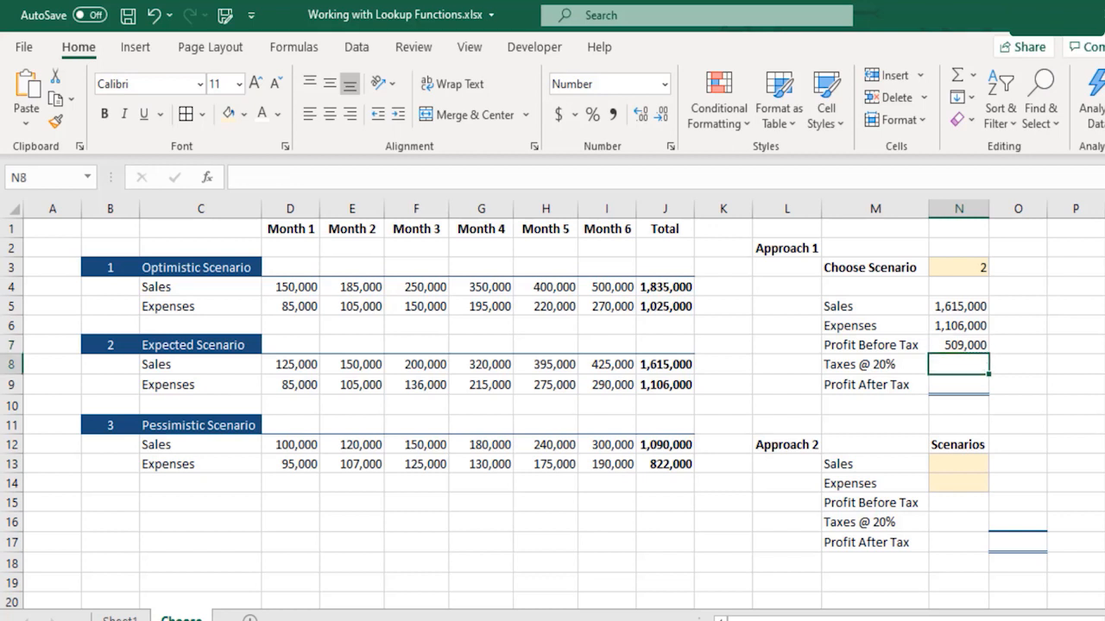
pyautogui.write('=')
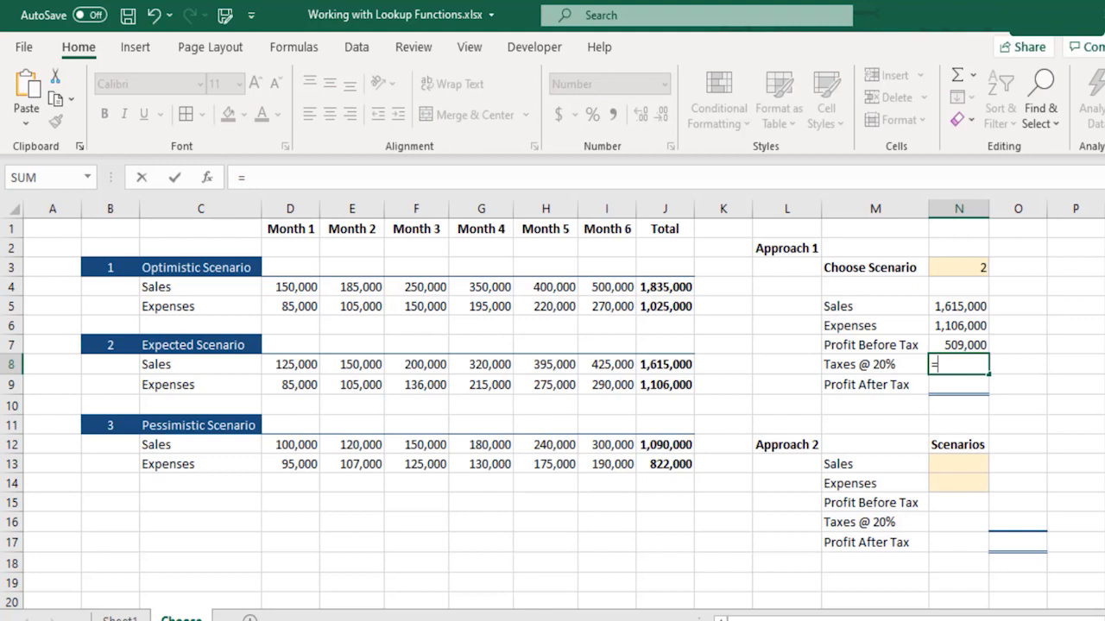
pyautogui.press('Up')
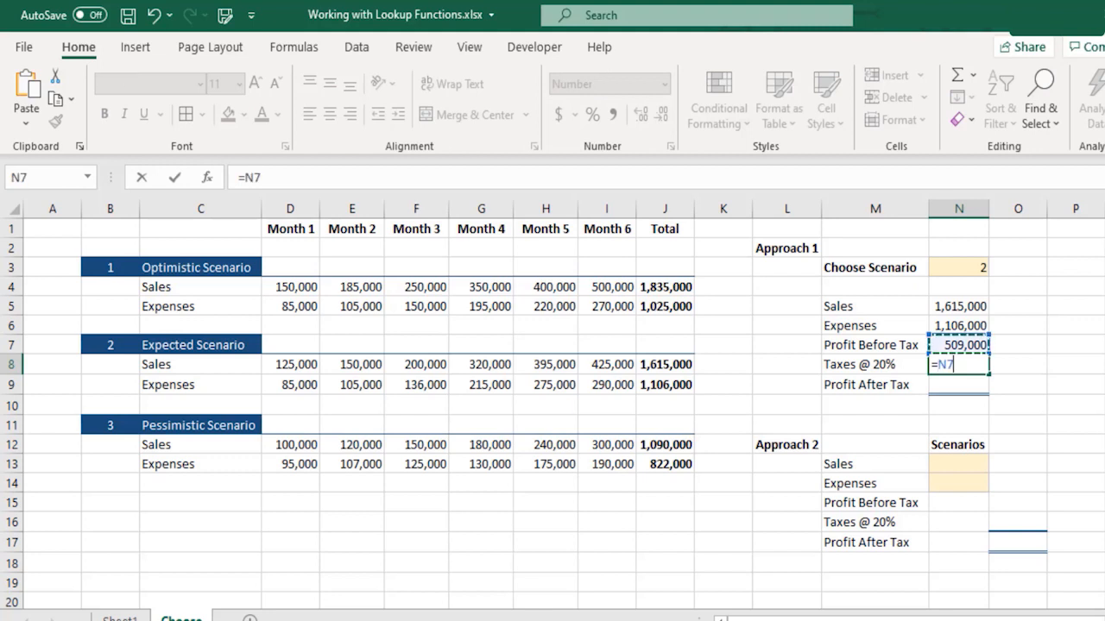
pyautogui.write('*')
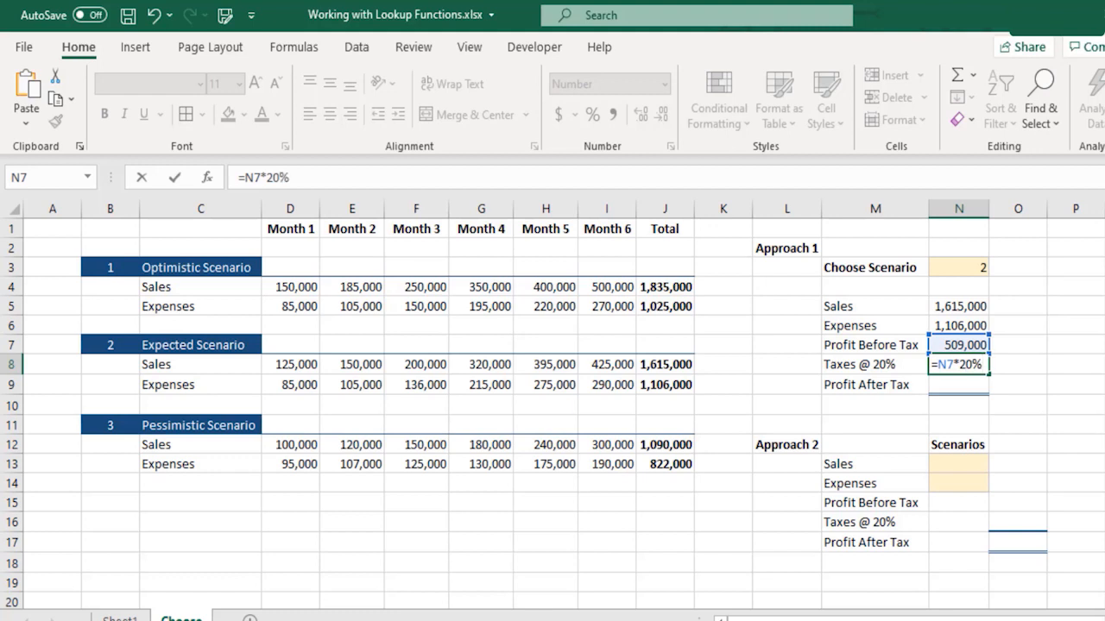
pyautogui.press('Return')
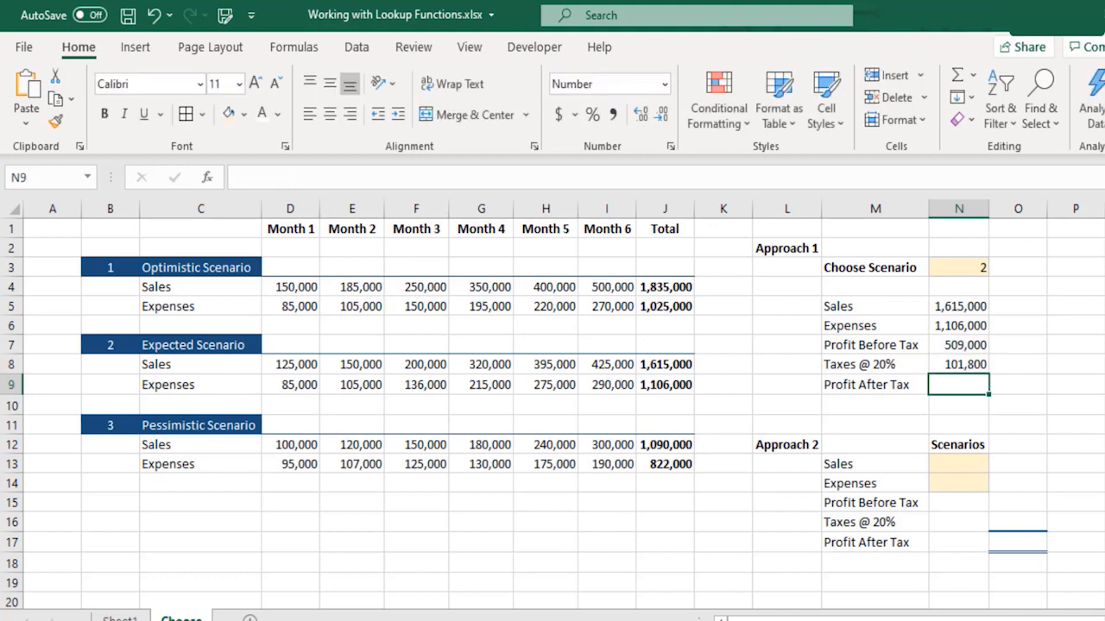
pyautogui.press('Up')
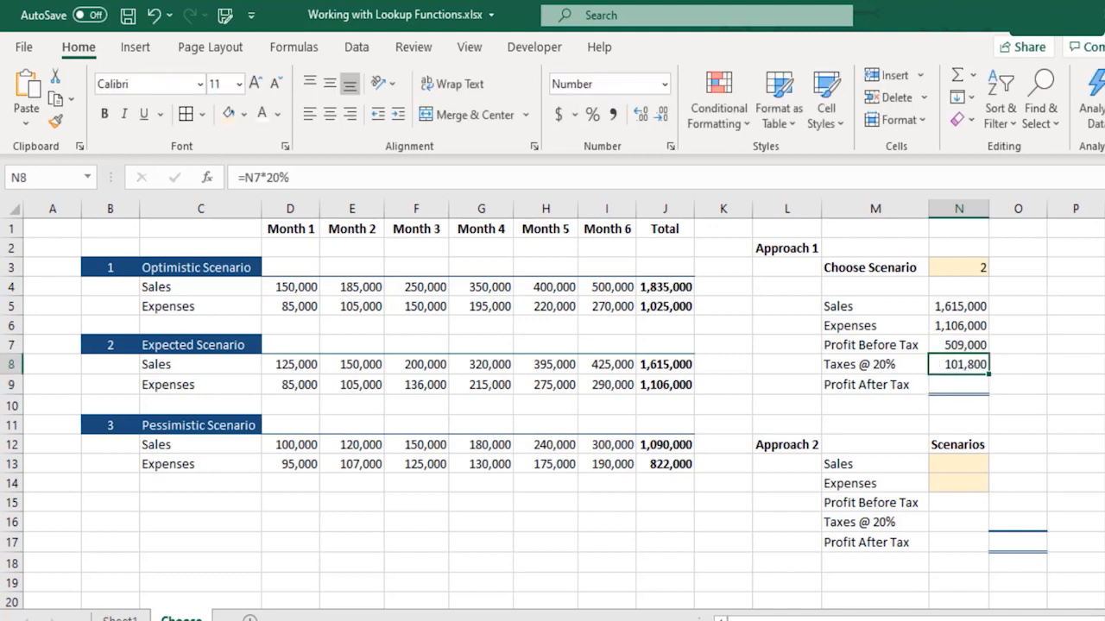
# Calculate Approach 1's Profit After Tax in N9 with the formula =N7-N8.
pyautogui.press('Down')
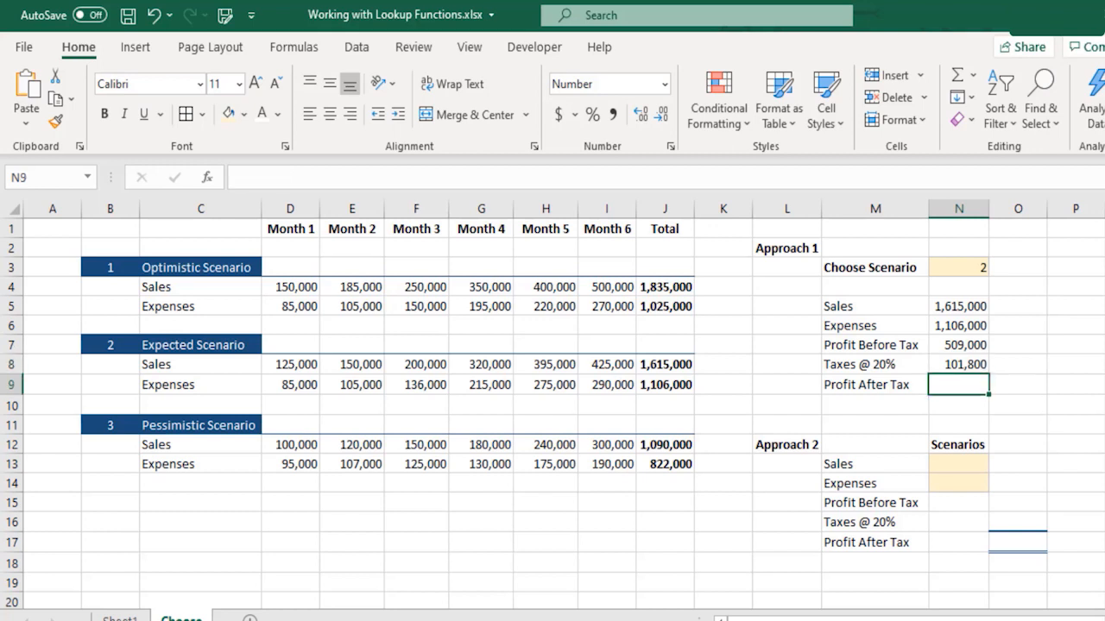
pyautogui.write('=')
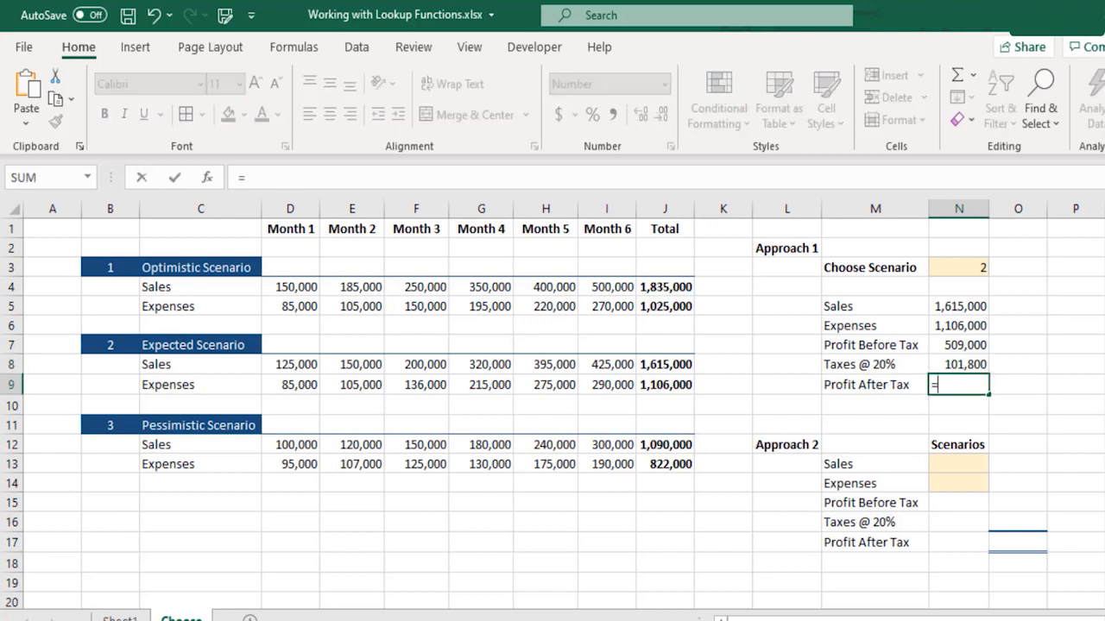
pyautogui.press('Up')
pyautogui.press('Up')
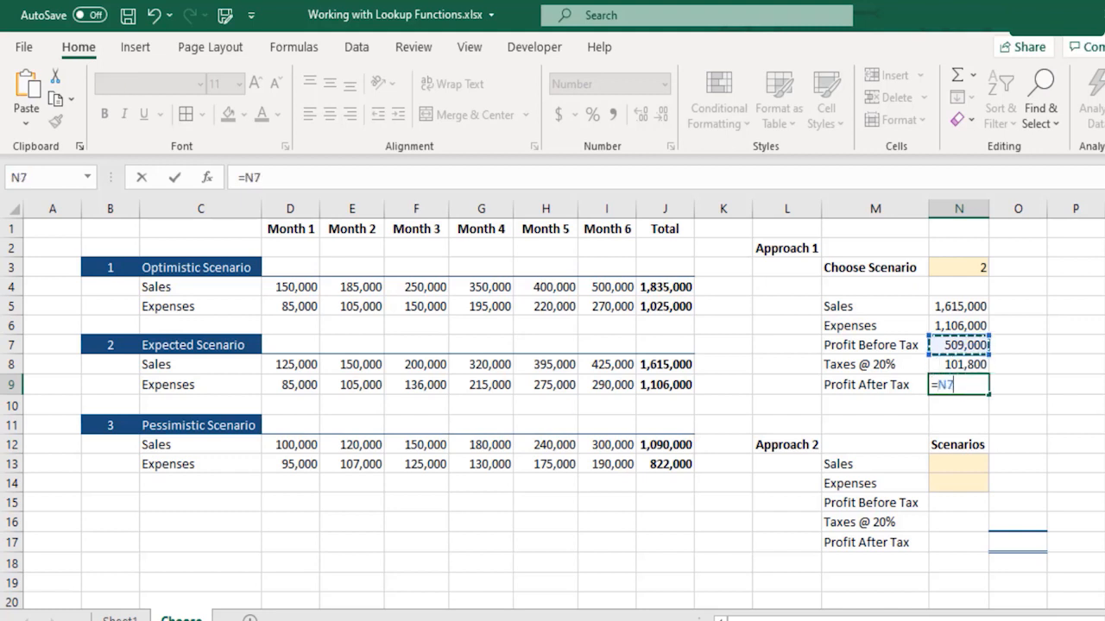
pyautogui.write('-')
pyautogui.press('Up')
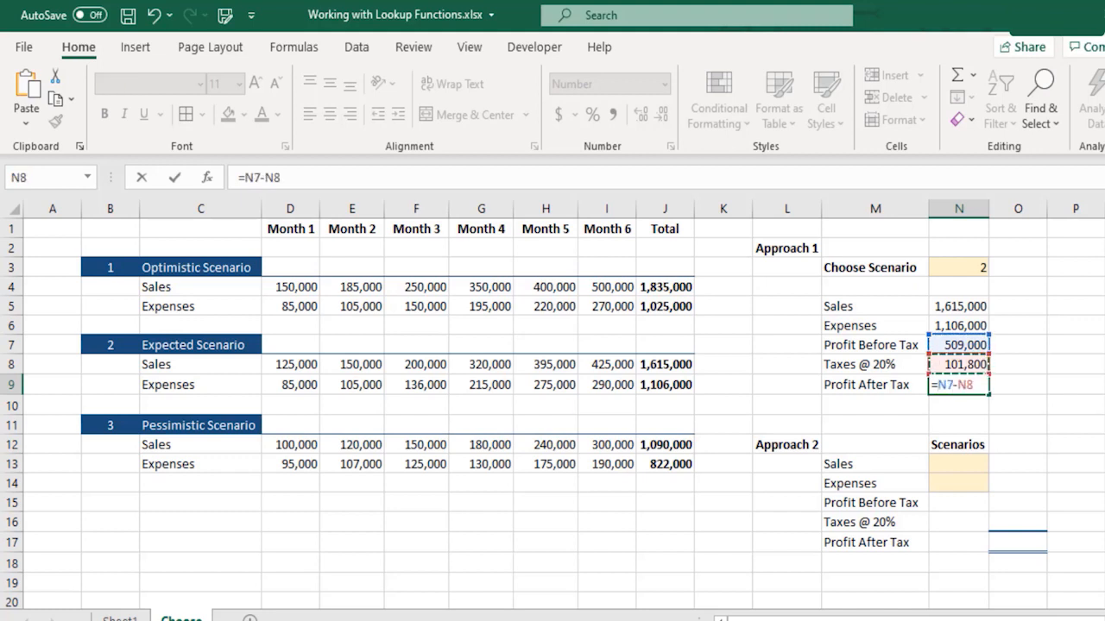
pyautogui.press('Return')
pyautogui.press('Up')
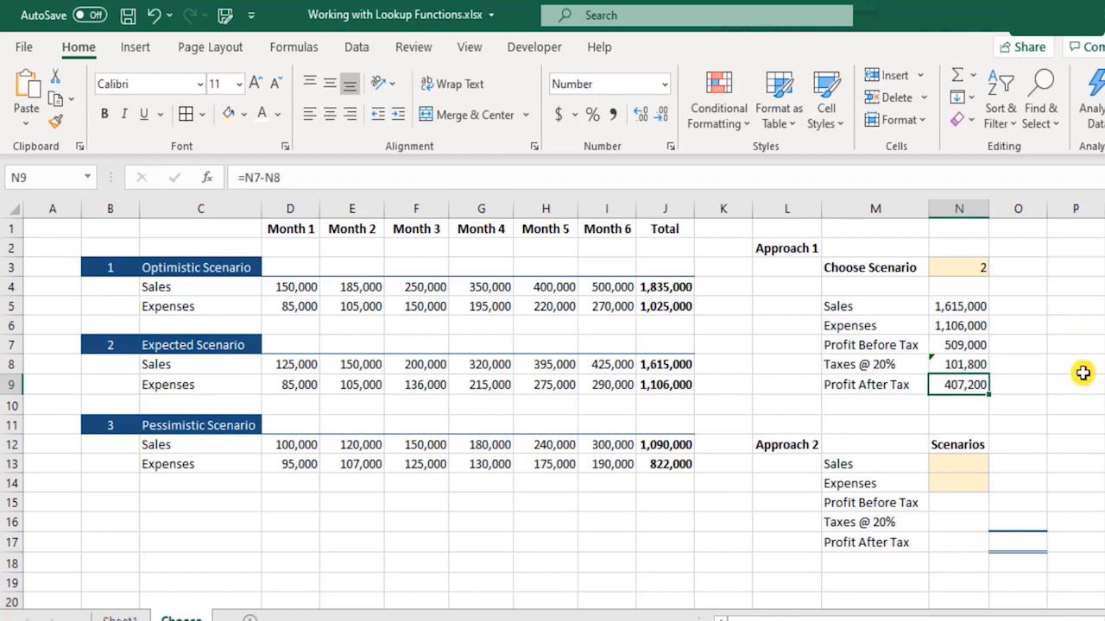
# Make the Profit After Tax label and its value in M9:N9 bold.
pyautogui.click(1060, 445)
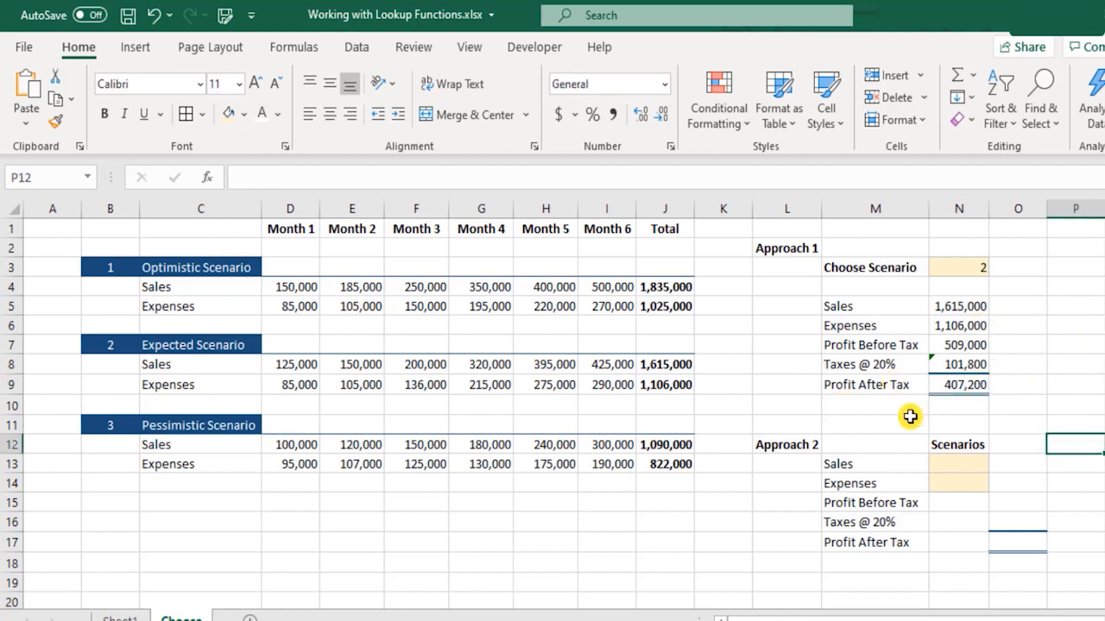
pyautogui.moveTo(892, 384); pyautogui.dragTo(982, 386)
pyautogui.hotkey('ctrl', 'b')
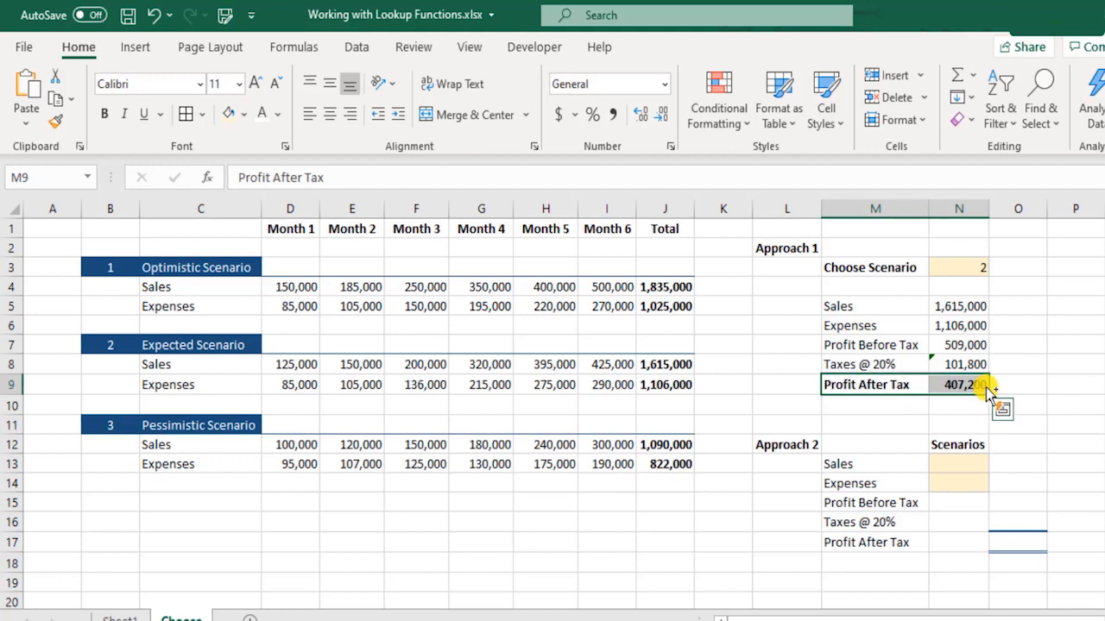
pyautogui.click(994, 368)
# Set the Choose Scenario value in N3 to 3.
pyautogui.click(959, 265)
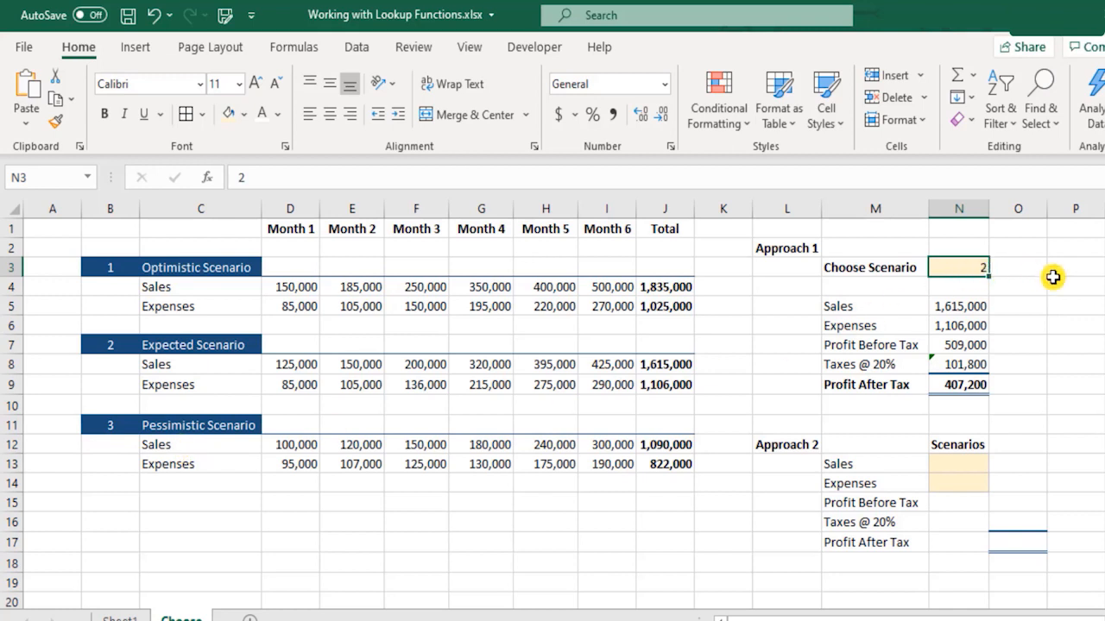
pyautogui.write('3')
pyautogui.press('Return')
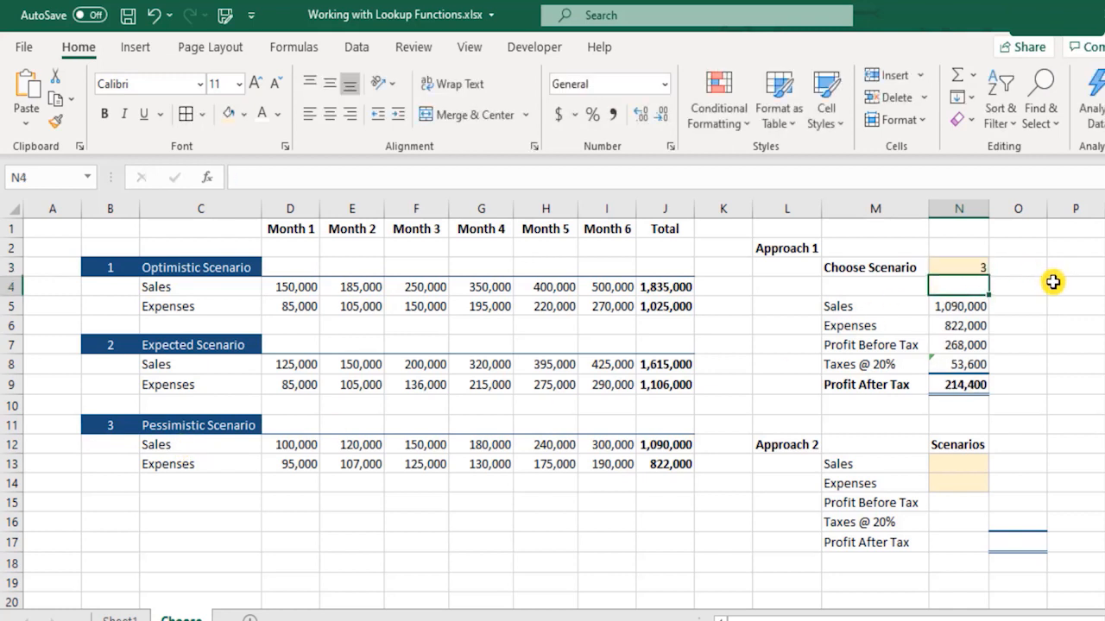
# Check Approach 1's sales and expenses against the Pessimistic Scenario totals and review the profit and tax formulas beneath them.
pyautogui.click(958, 306)
pyautogui.click(669, 445)
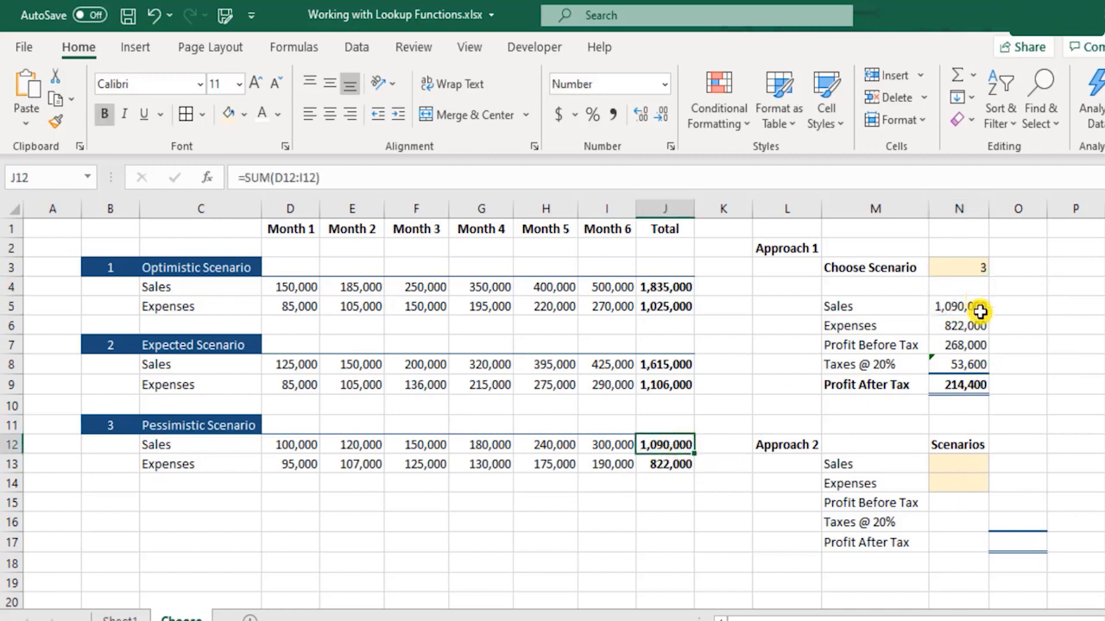
pyautogui.click(958, 326)
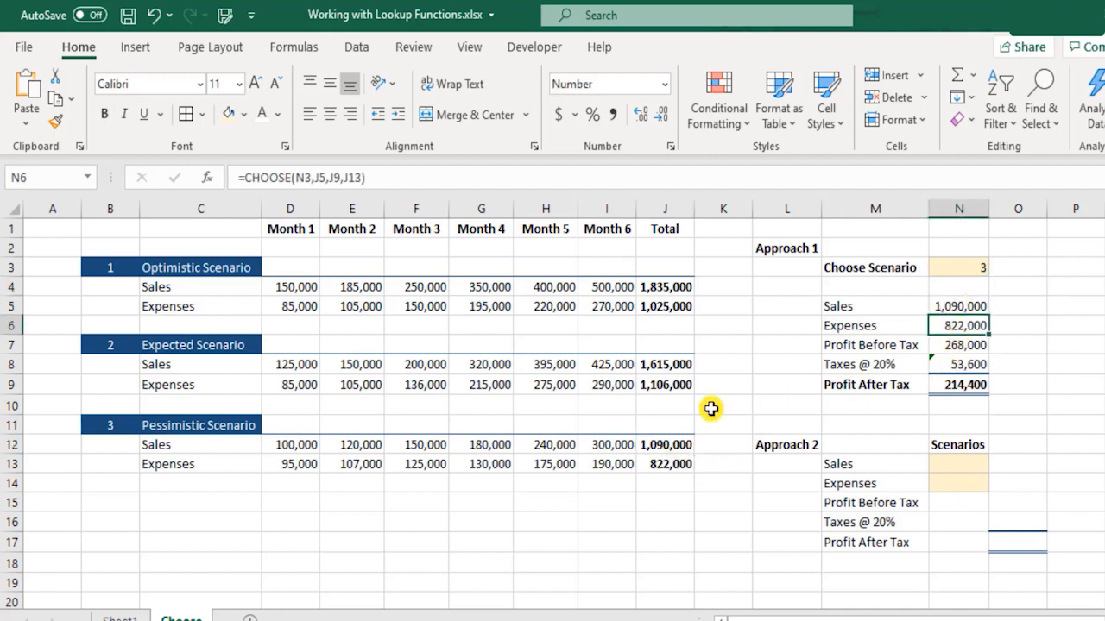
pyautogui.click(671, 464)
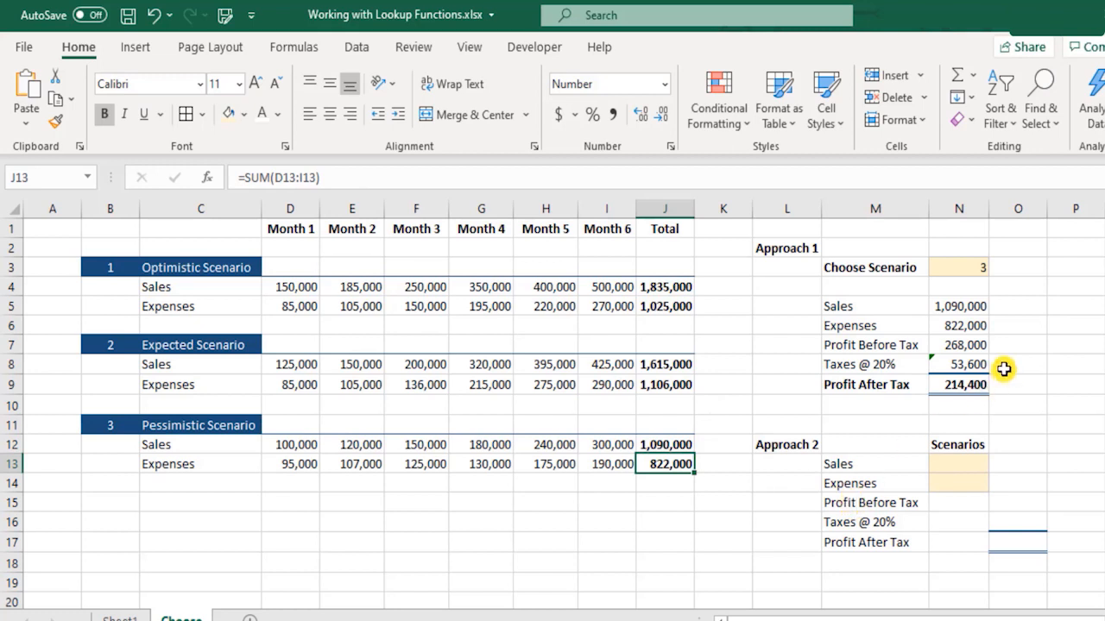
pyautogui.click(958, 345)
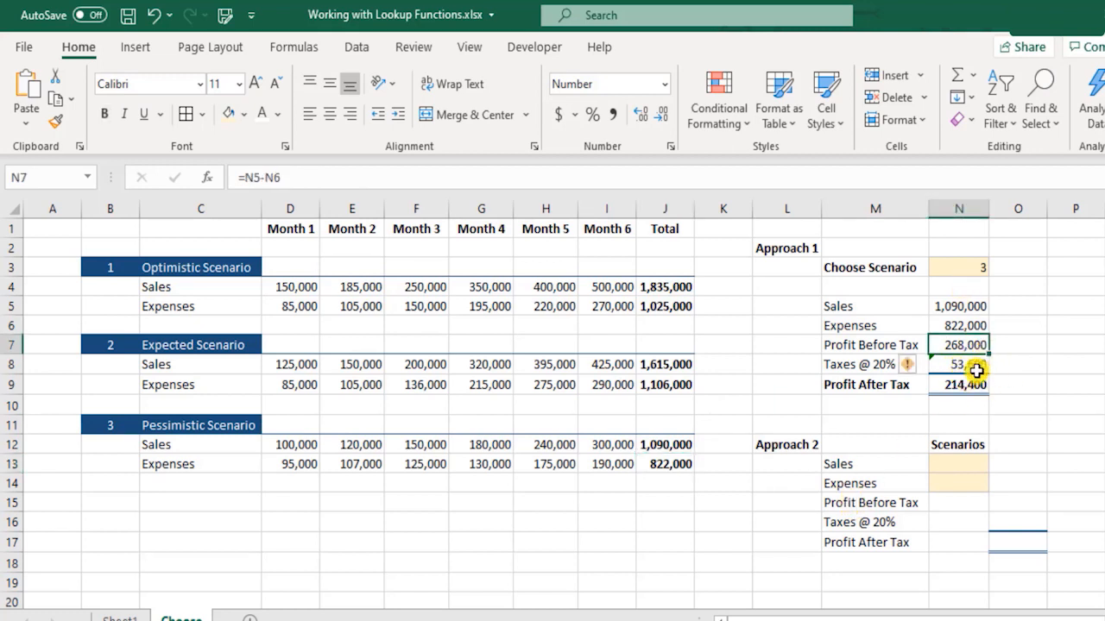
pyautogui.click(974, 365)
pyautogui.click(987, 388)
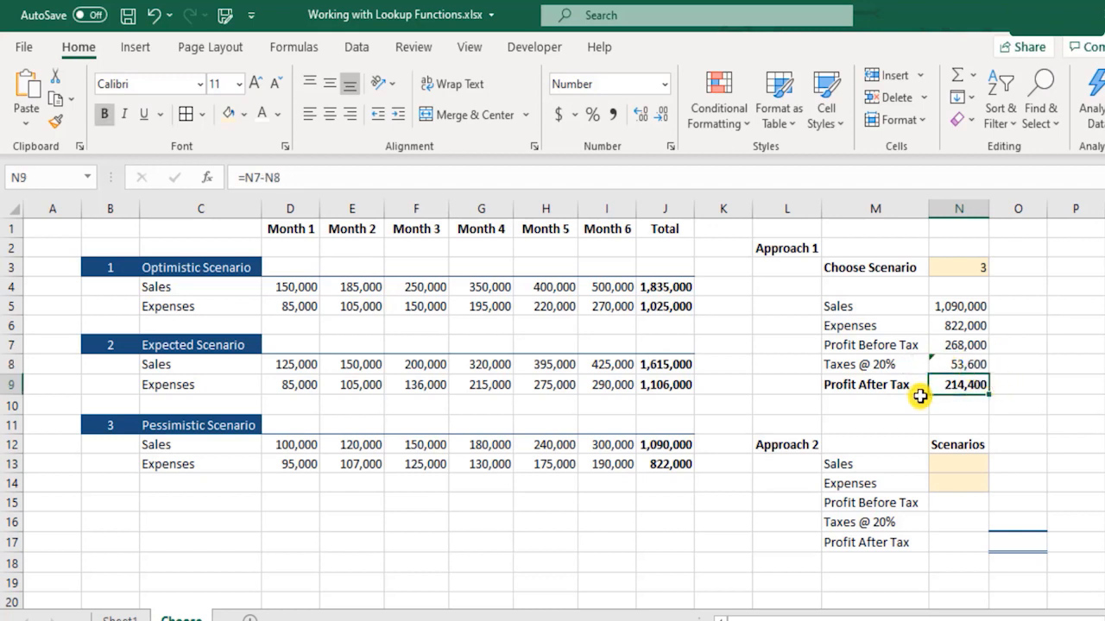
pyautogui.click(1006, 363)
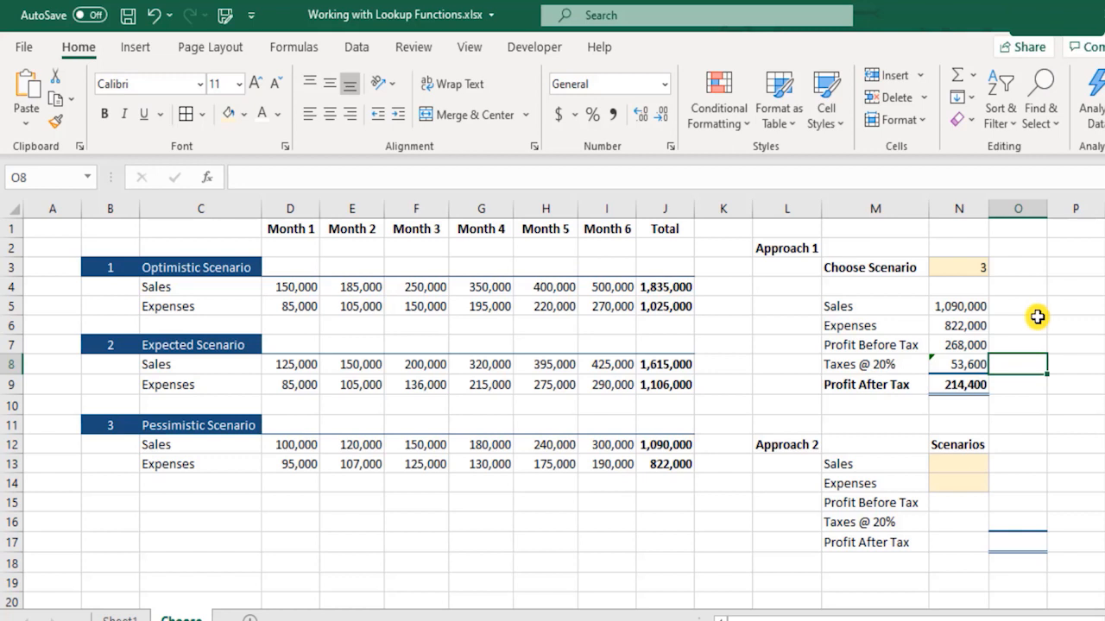
pyautogui.moveTo(767, 248); pyautogui.dragTo(975, 379)
pyautogui.click(1061, 335)
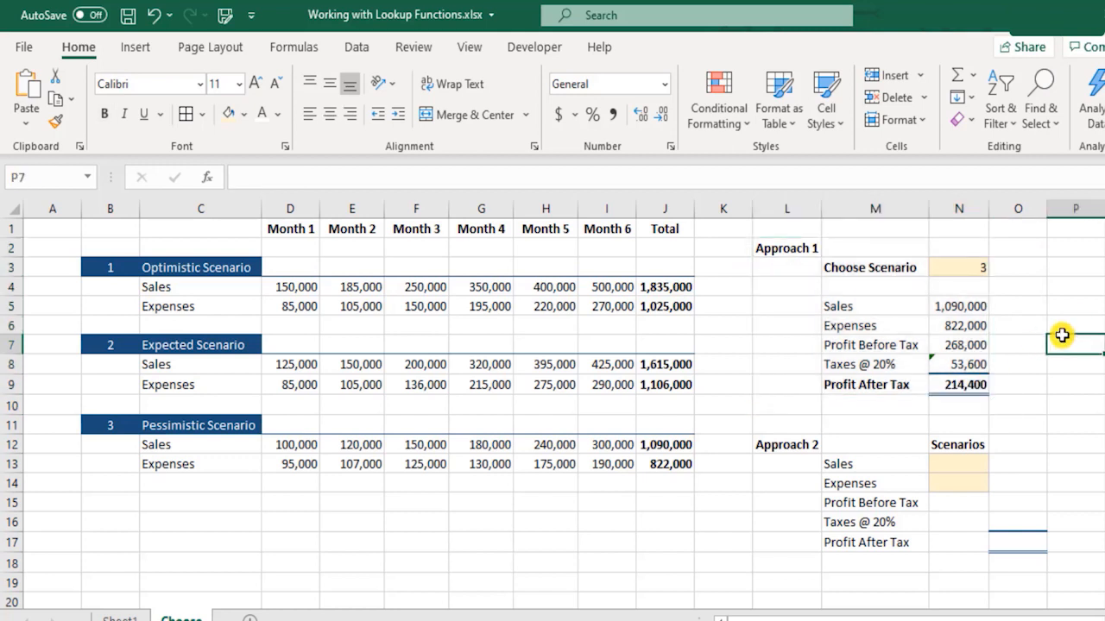
# Set the Approach 2 scenario numbers to 3 for Sales in N13 and 1 for Expenses in N14.
pyautogui.rightClick(393, 445)
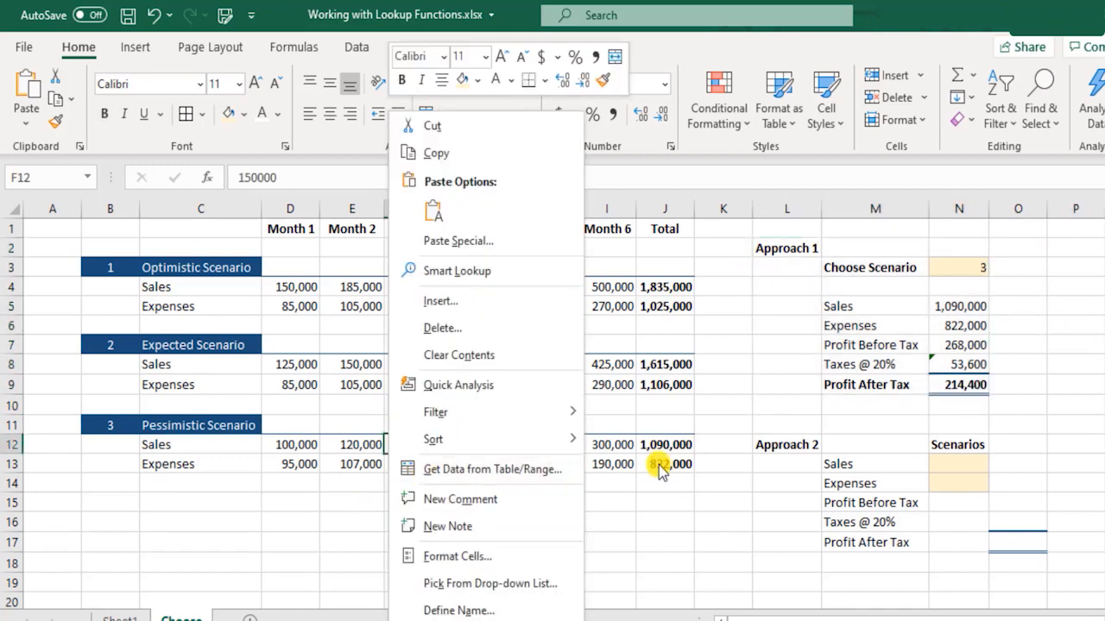
pyautogui.press('Escape')
pyautogui.click(682, 446)
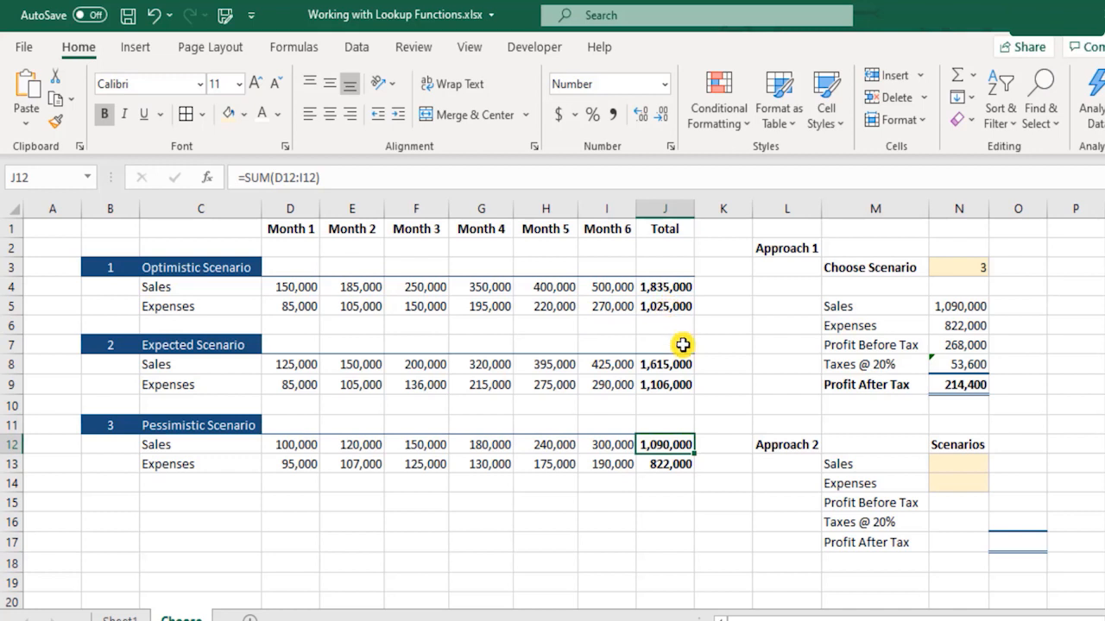
pyautogui.click(674, 307)
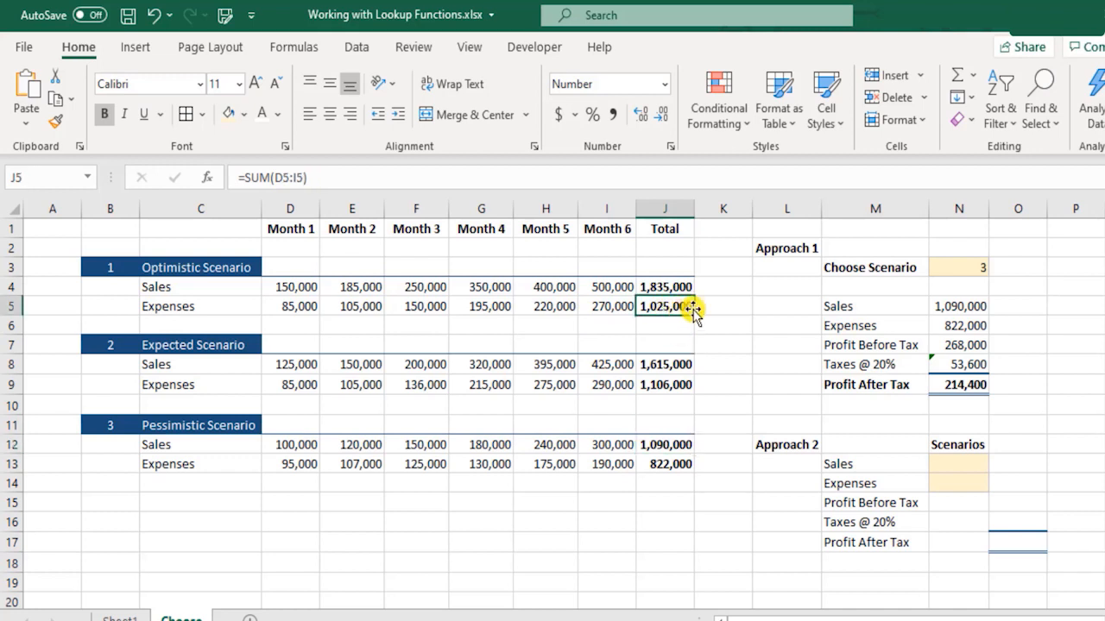
pyautogui.click(970, 464)
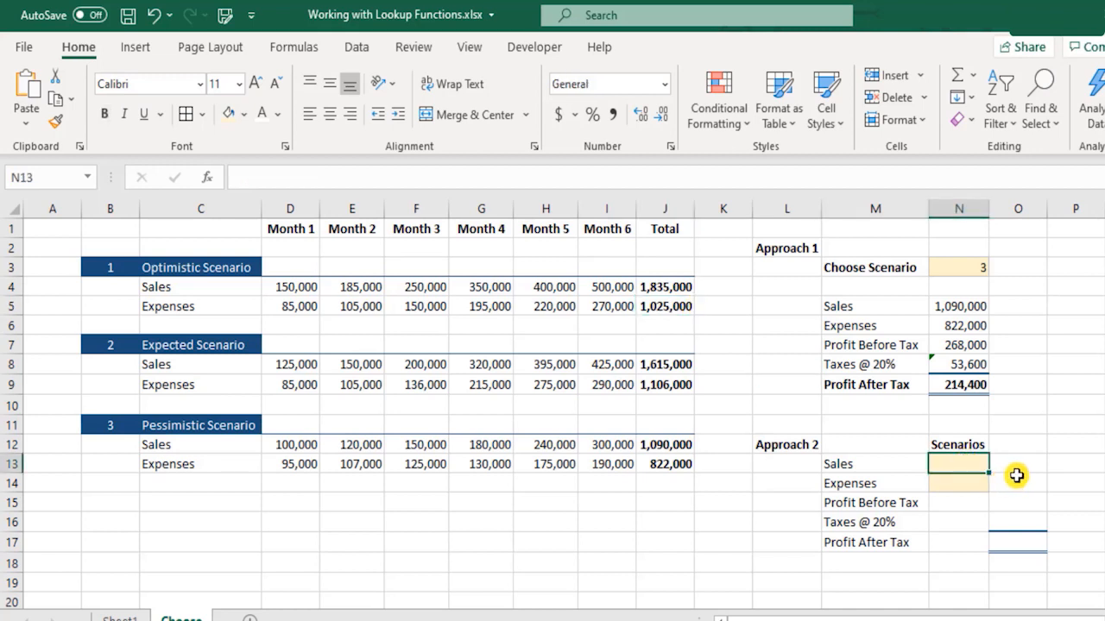
pyautogui.write('3')
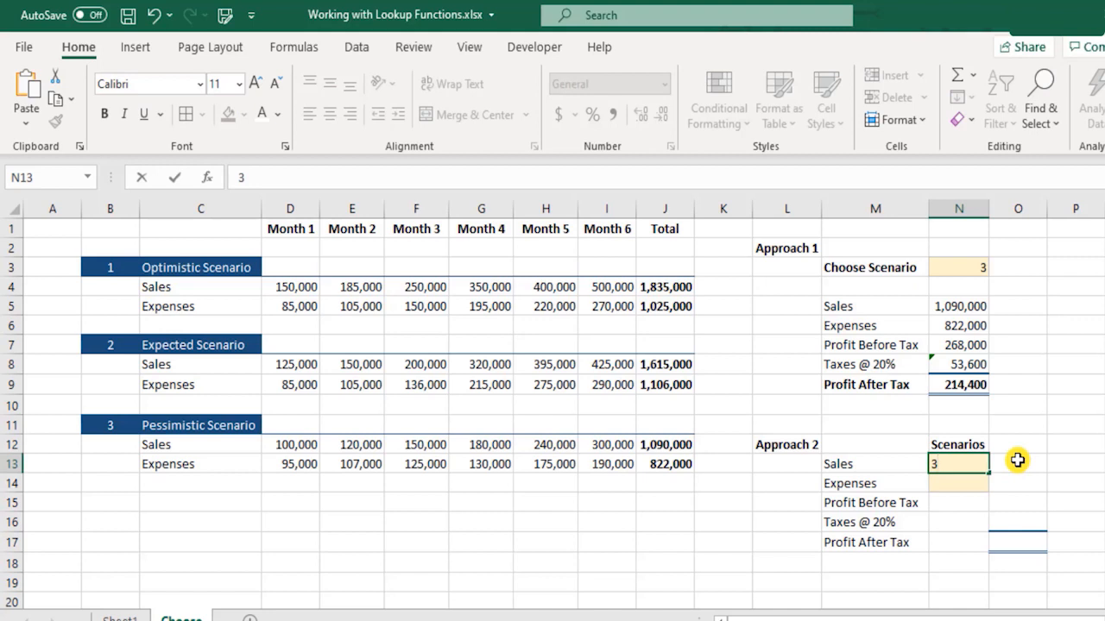
pyautogui.press('Return')
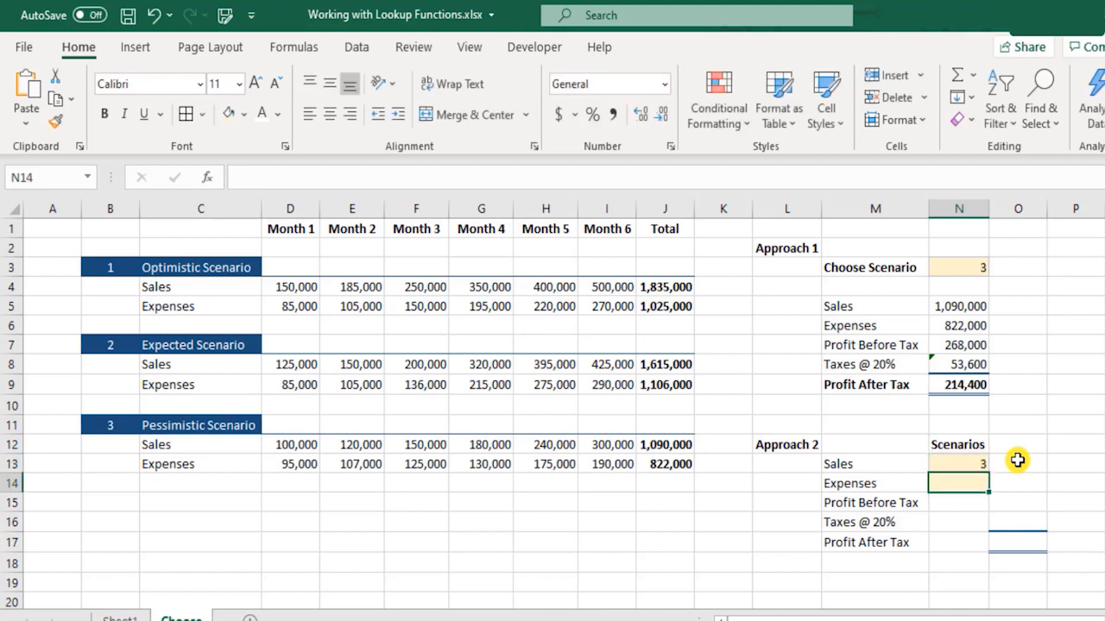
pyautogui.write('1')
pyautogui.press('Return')
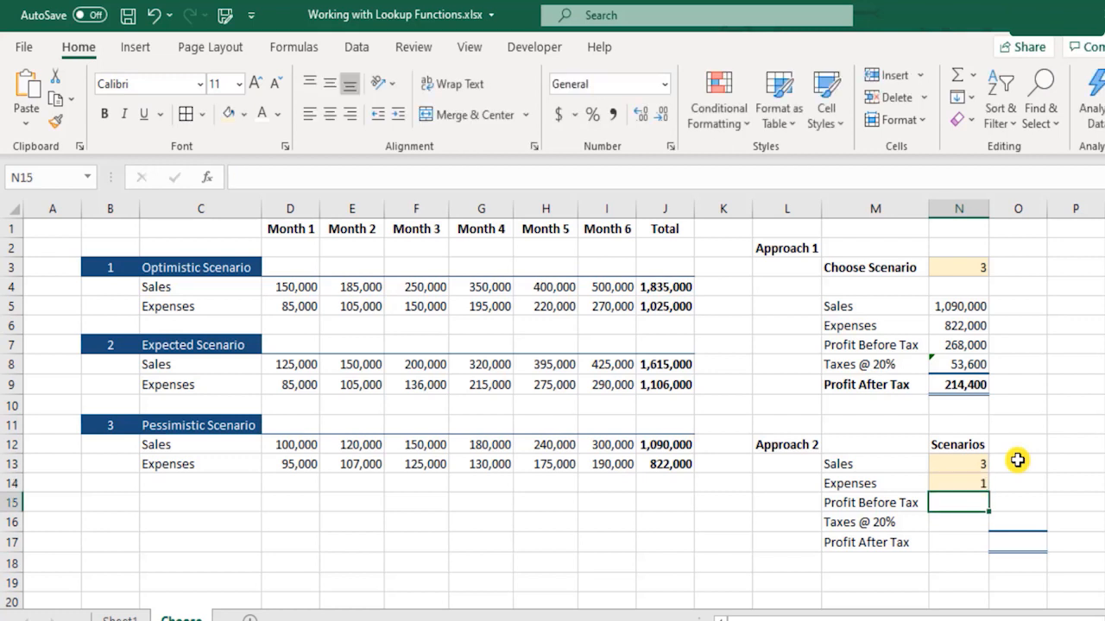
pyautogui.press('Up')
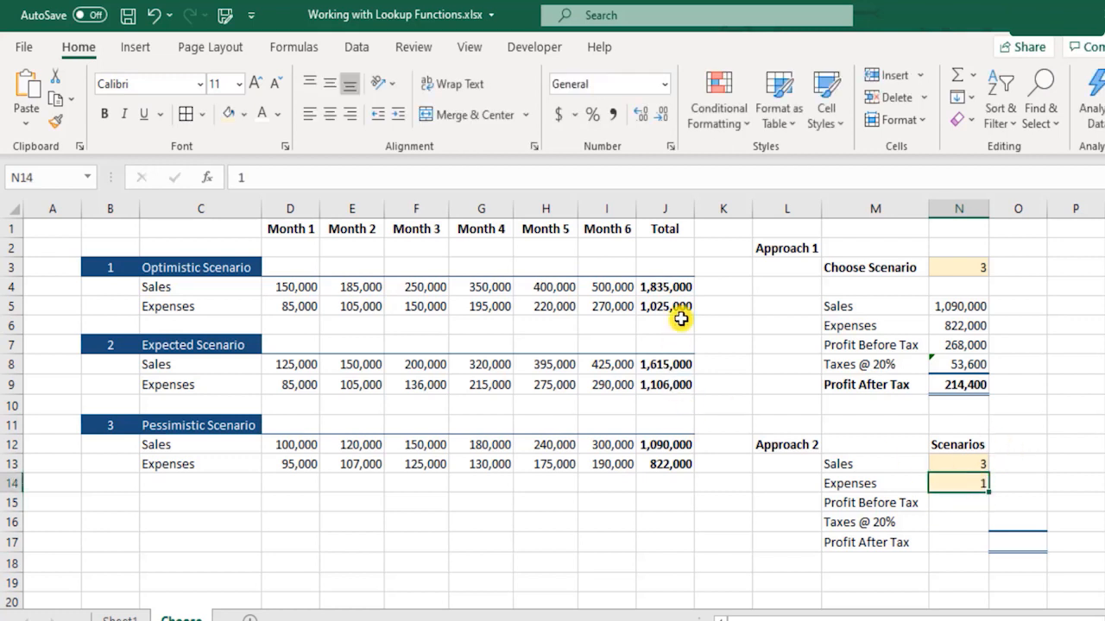
# Examine the Optimistic Scenario's sales and expenses totals and the Pessimistic Scenario's sales total.
pyautogui.click(669, 285)
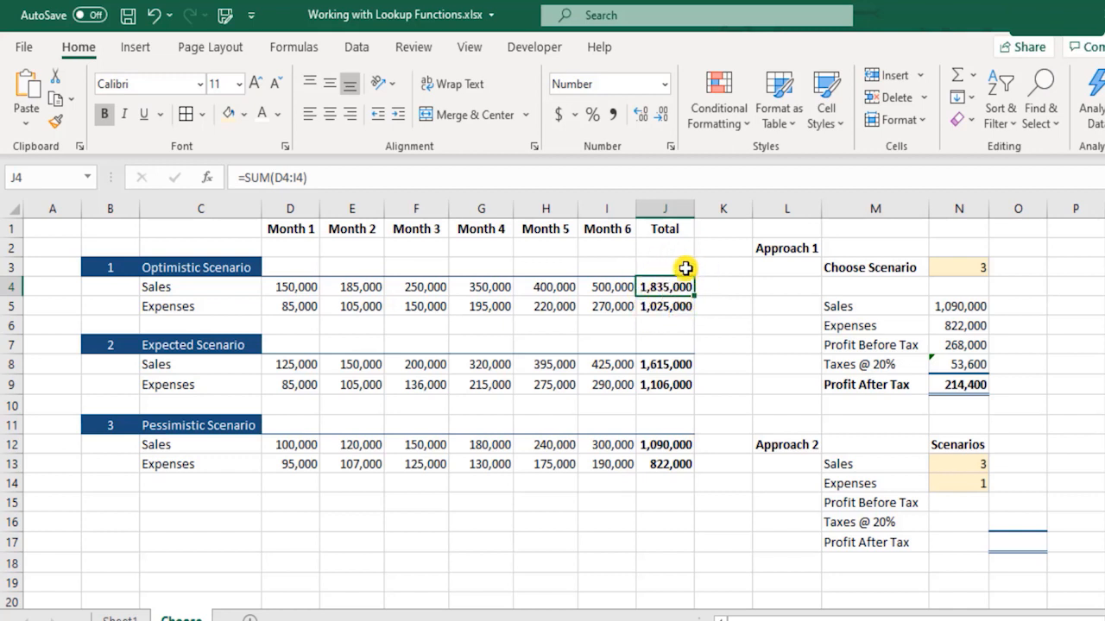
pyautogui.click(673, 309)
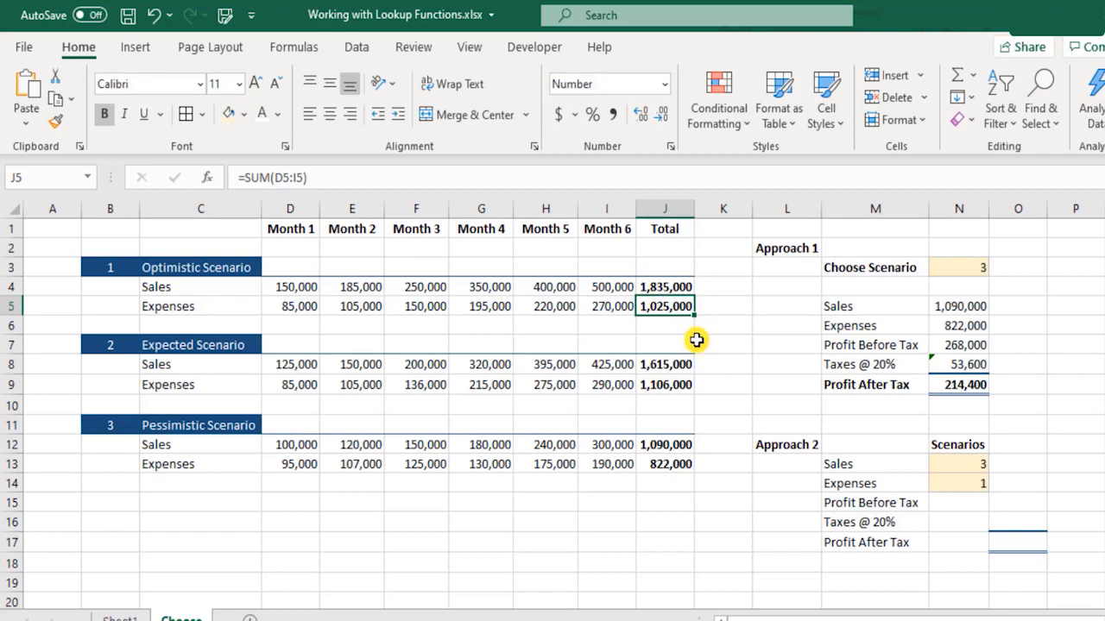
pyautogui.click(672, 445)
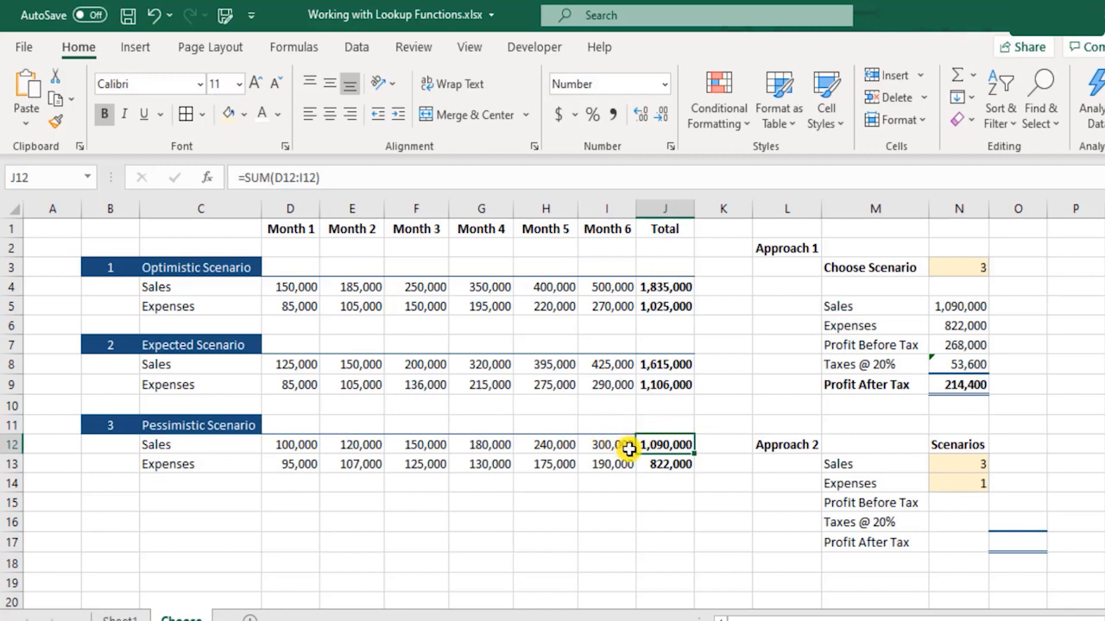
# Review the Pessimistic and Optimistic expenses totals, the Pessimistic Scenario block, the empty rows beneath it and the Approach 2 table.
pyautogui.click(659, 464)
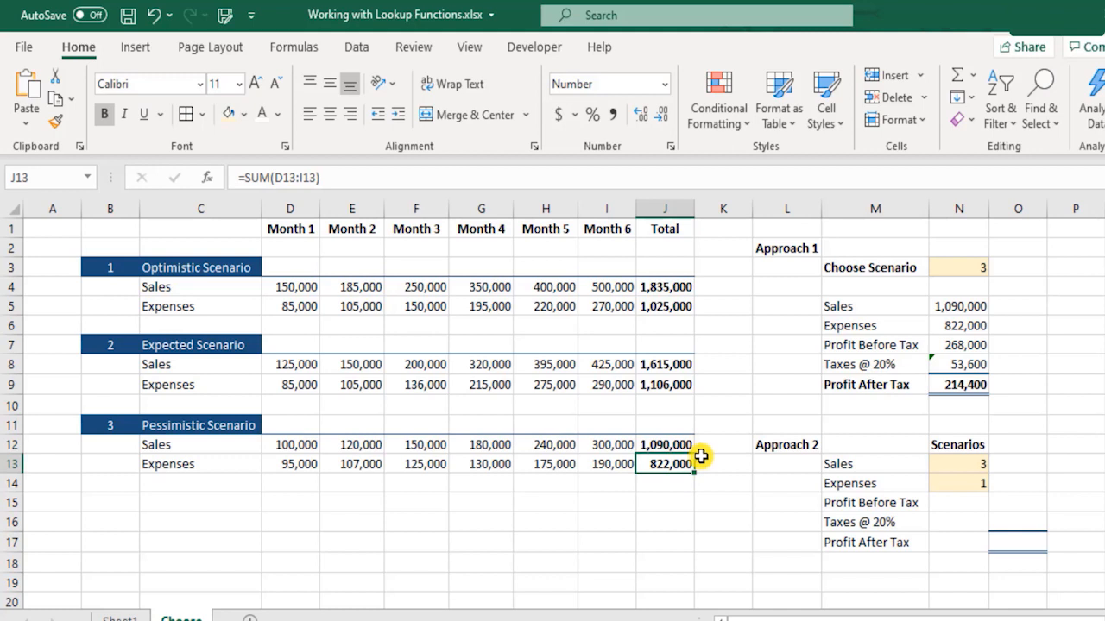
pyautogui.click(657, 304)
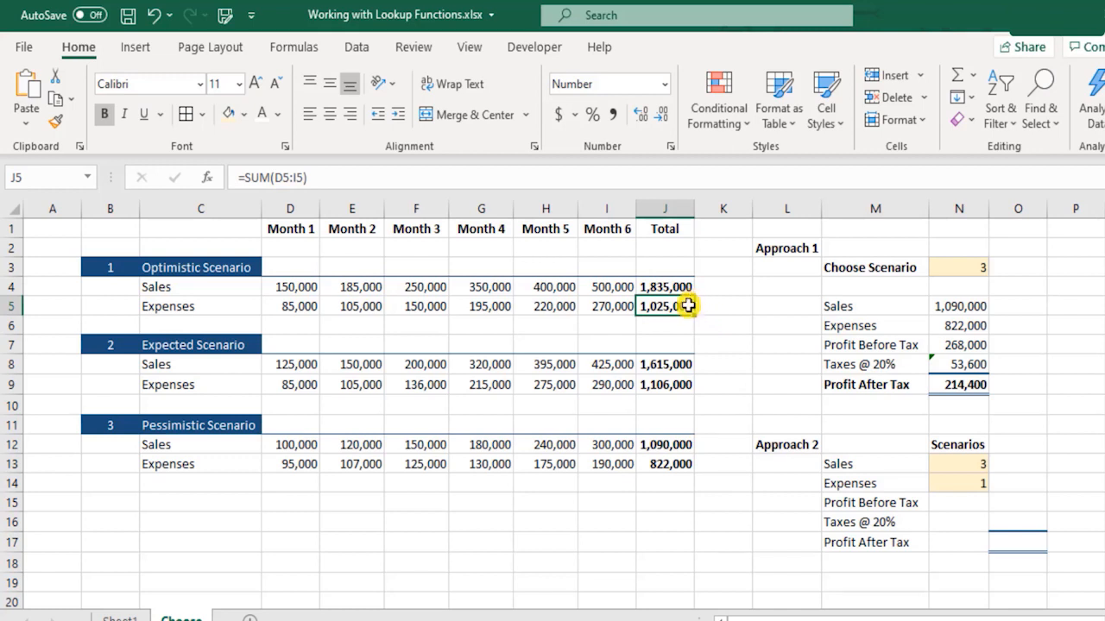
pyautogui.moveTo(106, 432); pyautogui.dragTo(696, 461)
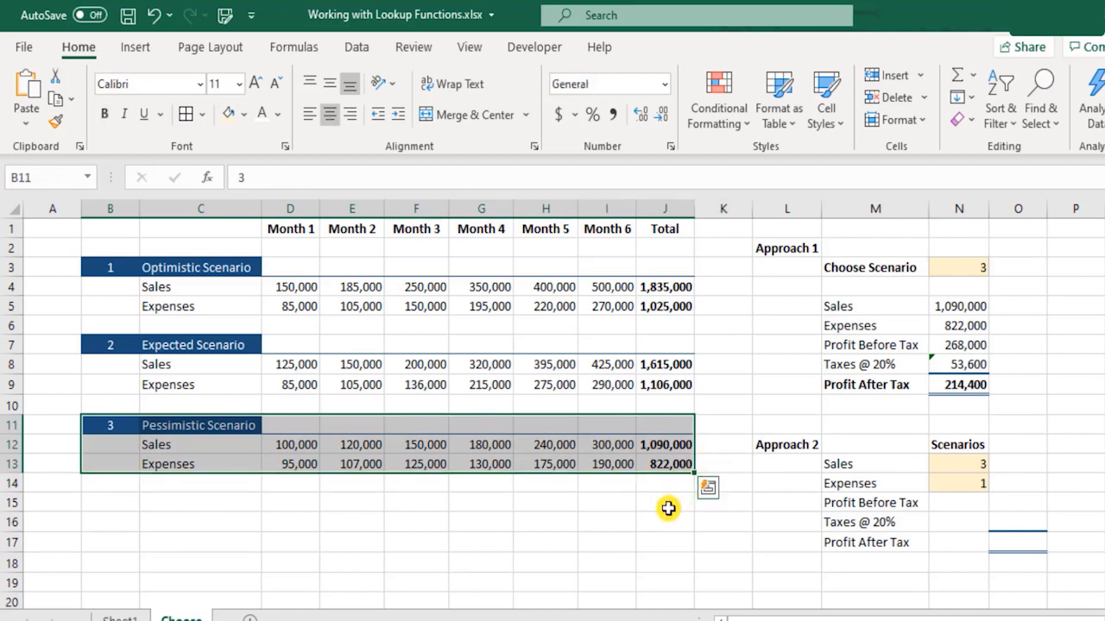
pyautogui.moveTo(109, 510); pyautogui.dragTo(685, 540)
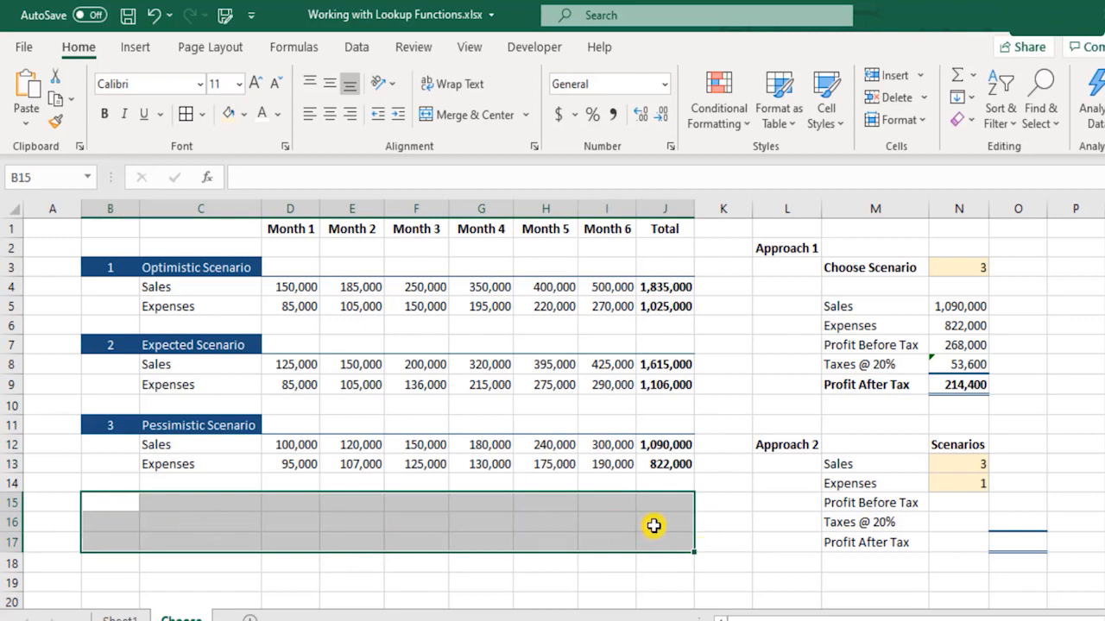
pyautogui.moveTo(858, 466); pyautogui.dragTo(1027, 542)
# Enter =CHOOSE(N13,J4,J8,J12) in O13 to return Approach 2's sales for the scenario number in N13.
pyautogui.click(1024, 463)
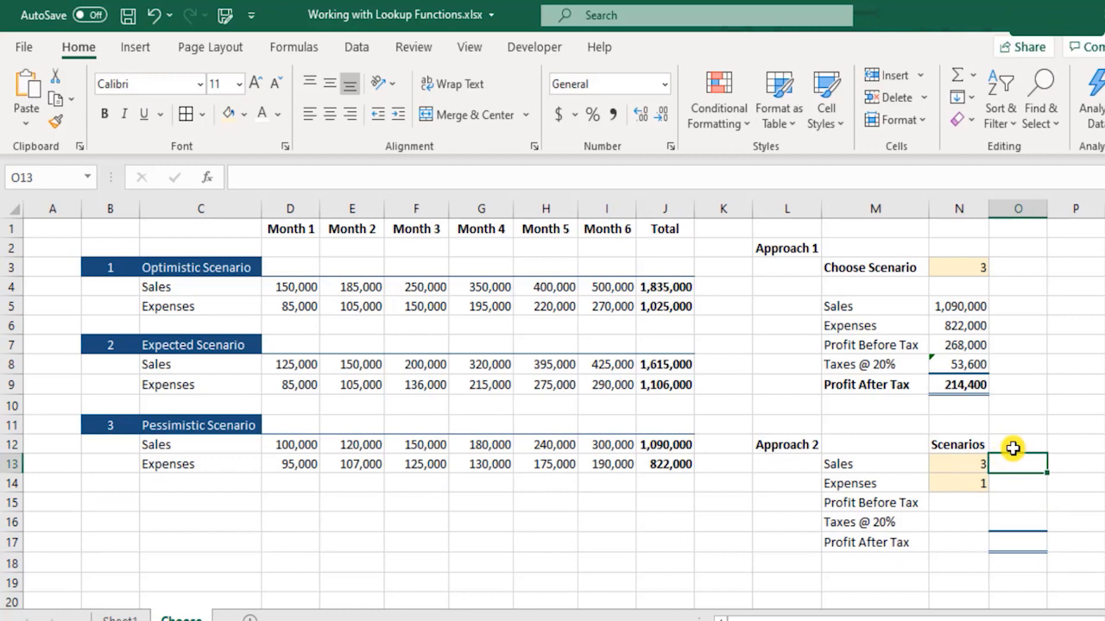
pyautogui.write('=ch')
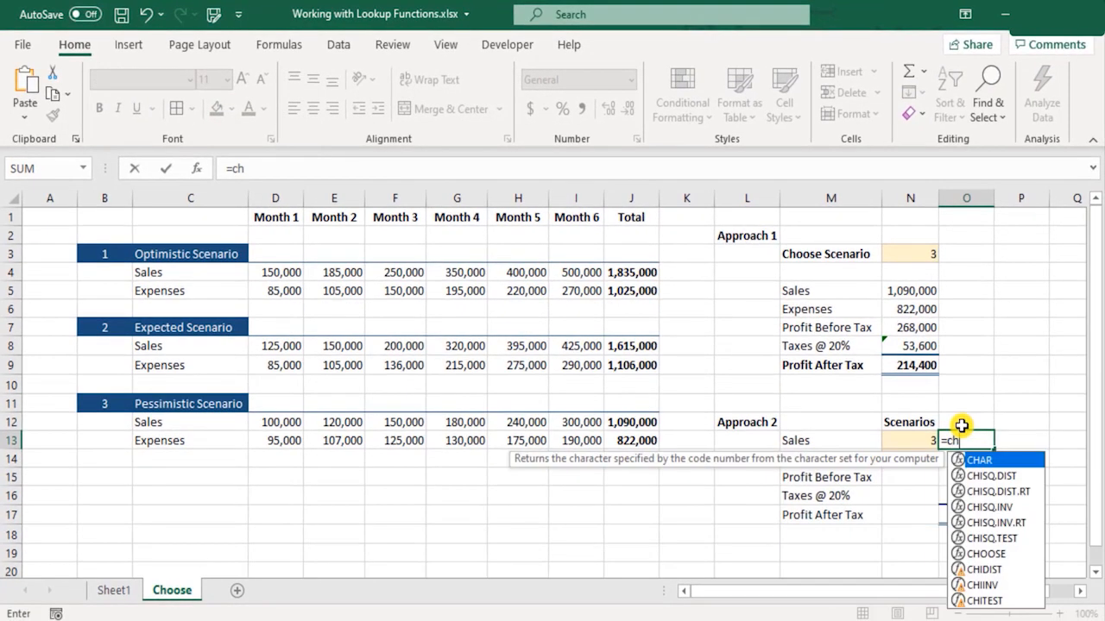
pyautogui.write('o')
pyautogui.press('Tab')
pyautogui.click(919, 441)
pyautogui.write(',')
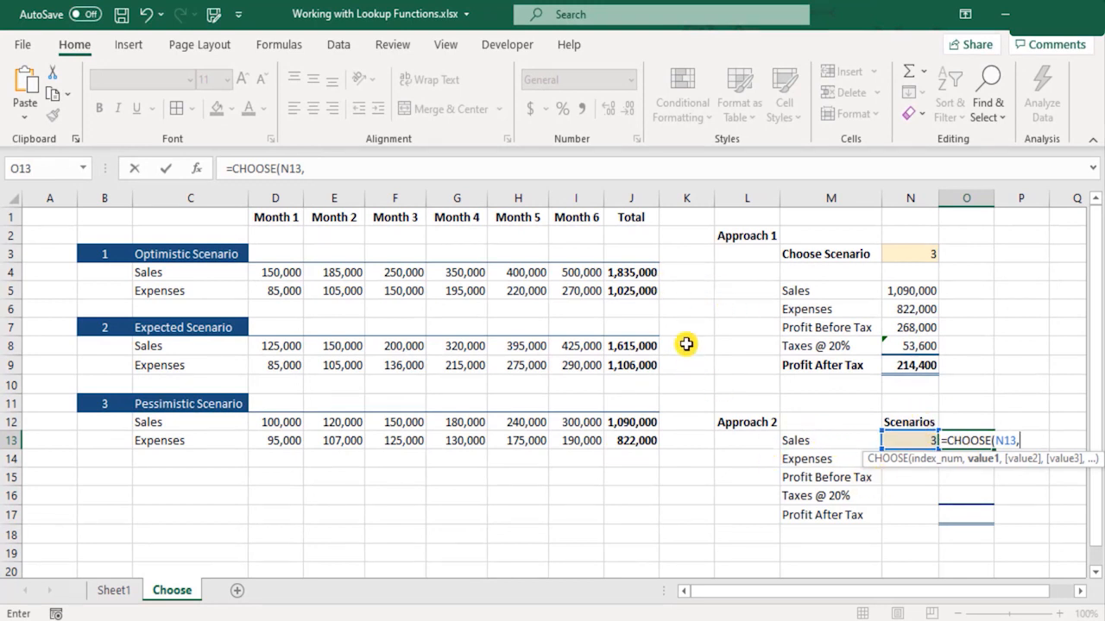
pyautogui.click(643, 272)
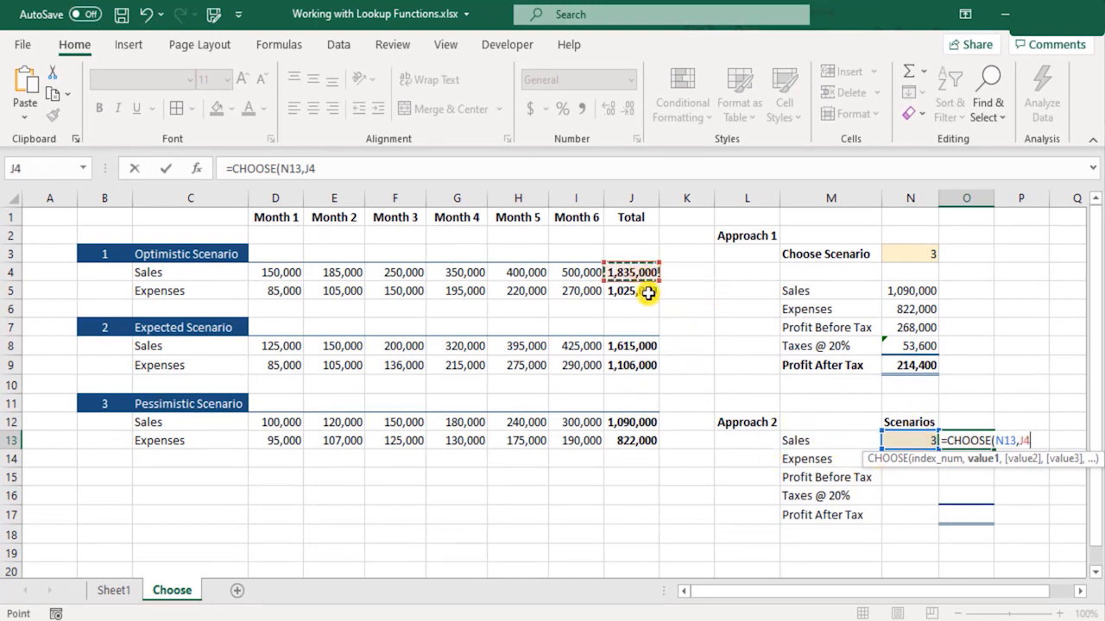
pyautogui.write(',')
pyautogui.click(642, 350)
pyautogui.write(',')
pyautogui.click(639, 422)
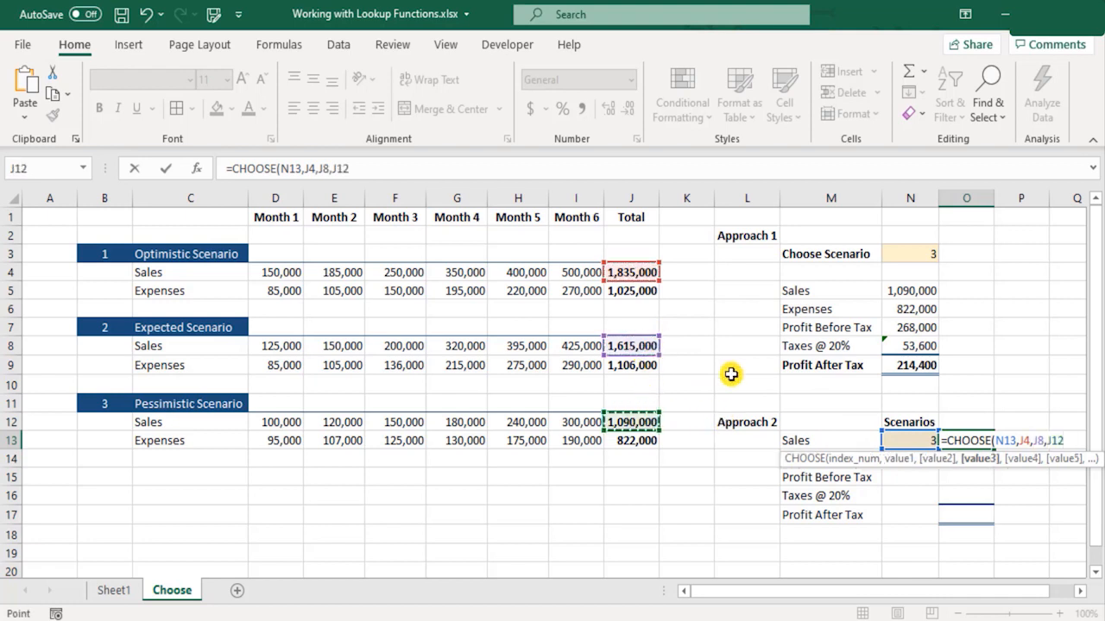
pyautogui.write(')')
pyautogui.press('Return')
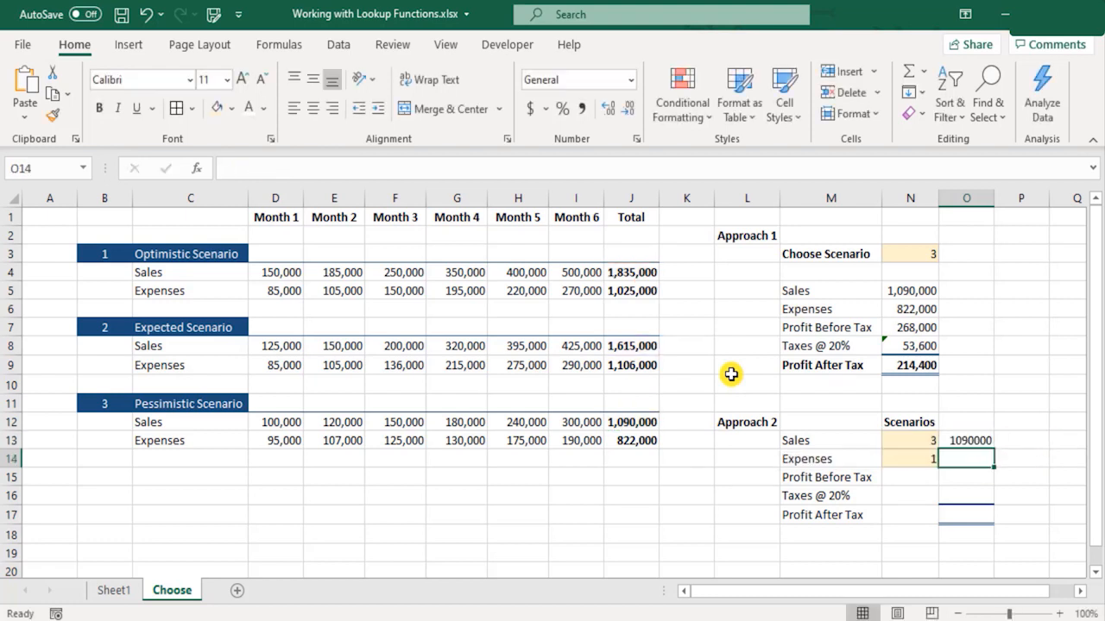
# Copy the formatting of Approach 1's figures in N5:N9 onto the Approach 2 results starting at O13.
pyautogui.moveTo(897, 291); pyautogui.dragTo(912, 363)
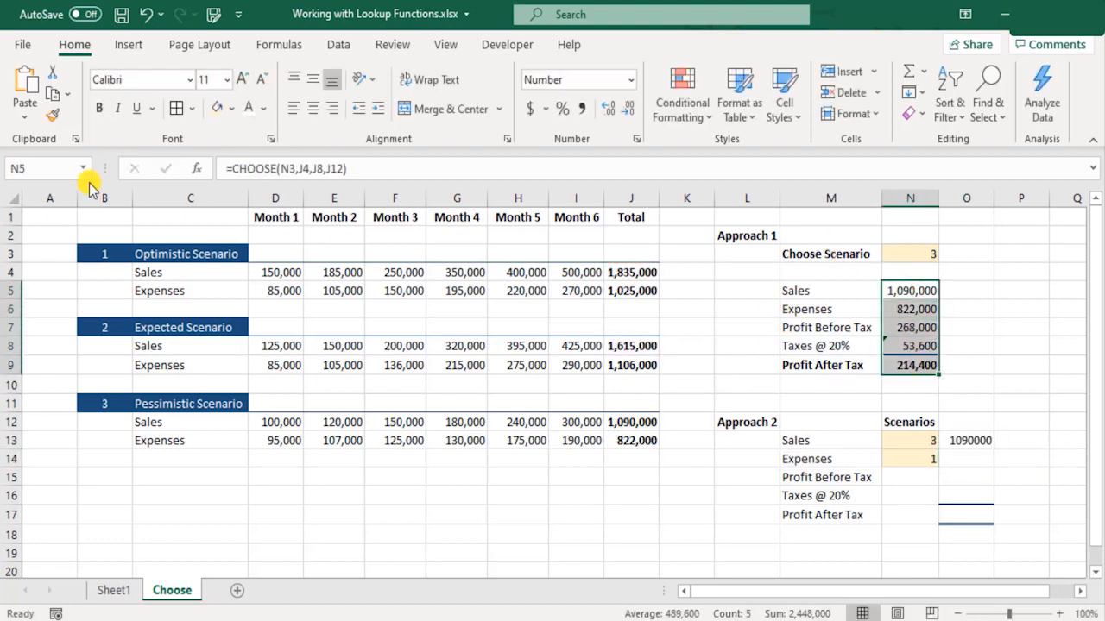
pyautogui.click(51, 116)
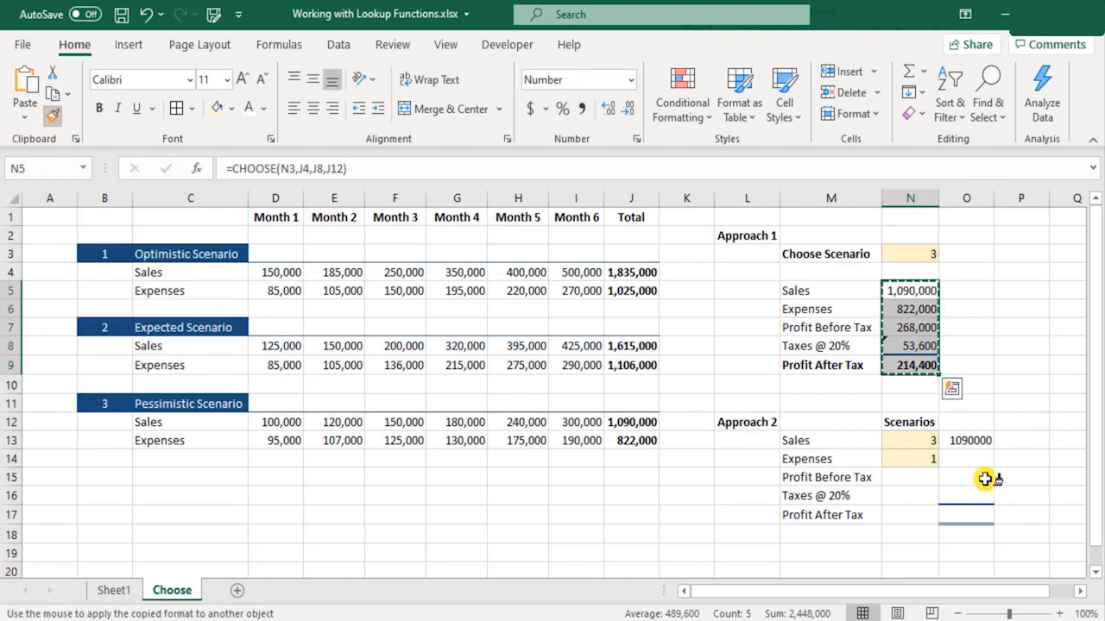
pyautogui.click(961, 440)
pyautogui.click(1045, 481)
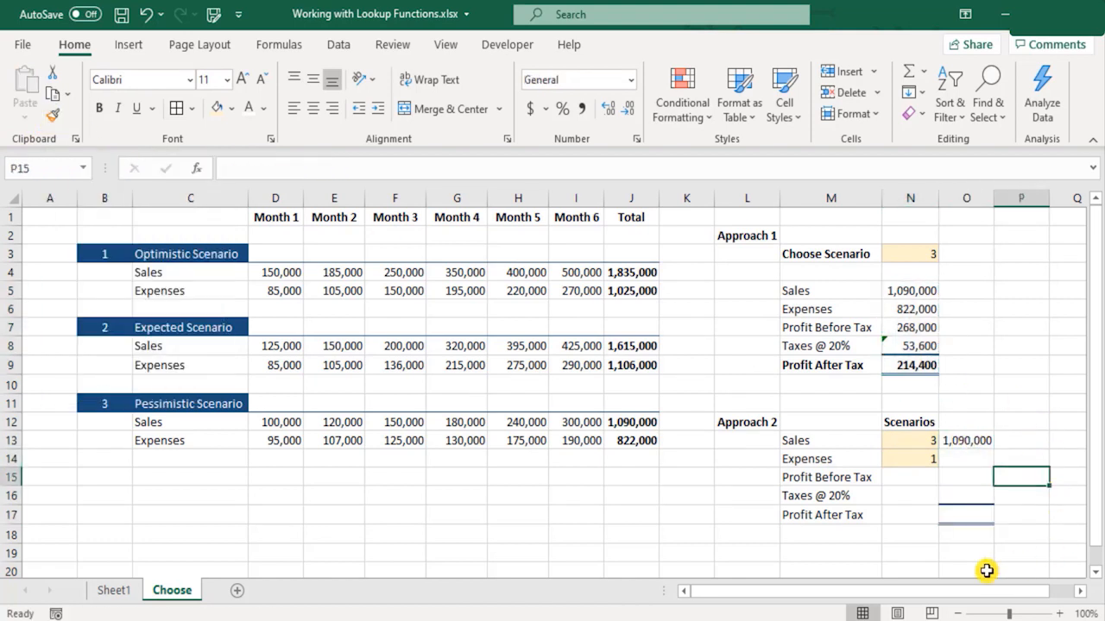
pyautogui.click(992, 197)
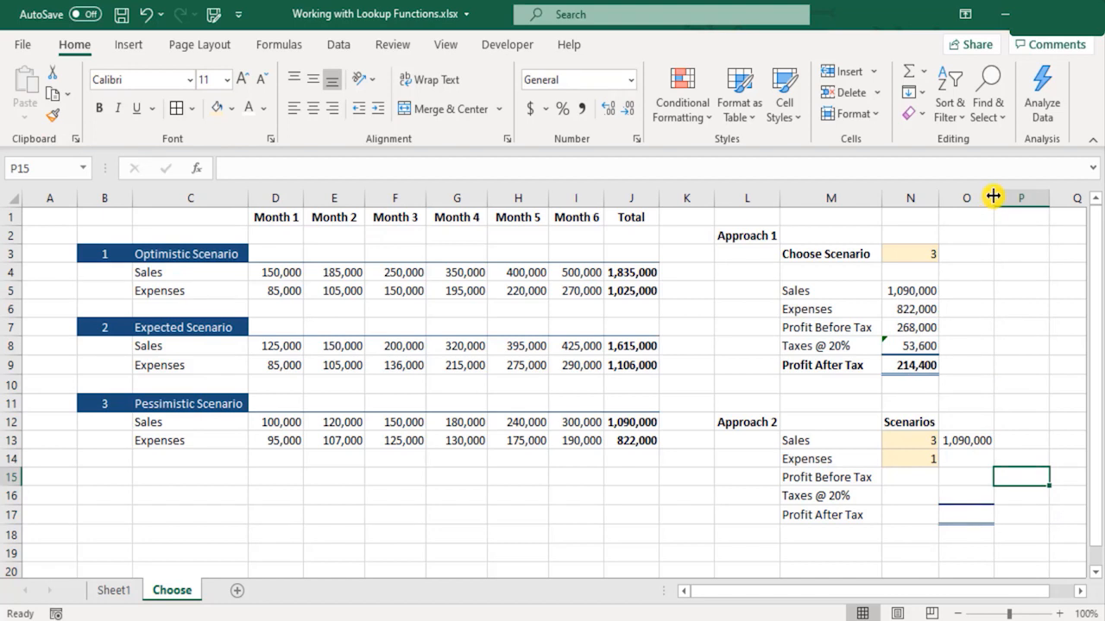
# Enter =CHOOSE(N14,J5,J9,J13) in O14 to return Approach 2's expenses for the scenario number in N14.
pyautogui.click(965, 462)
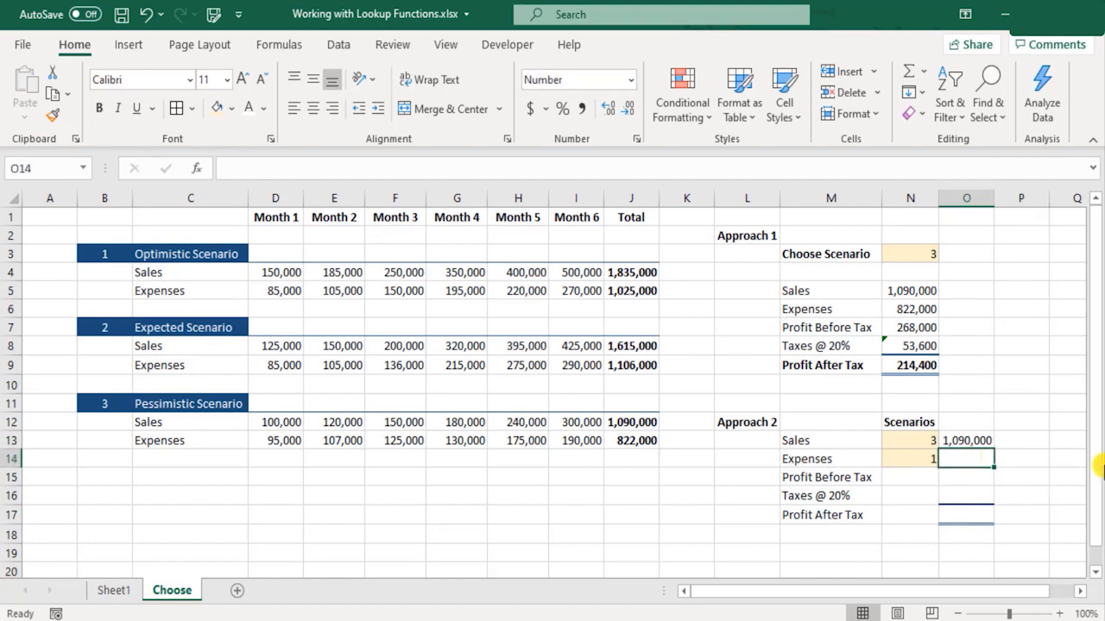
pyautogui.write('=')
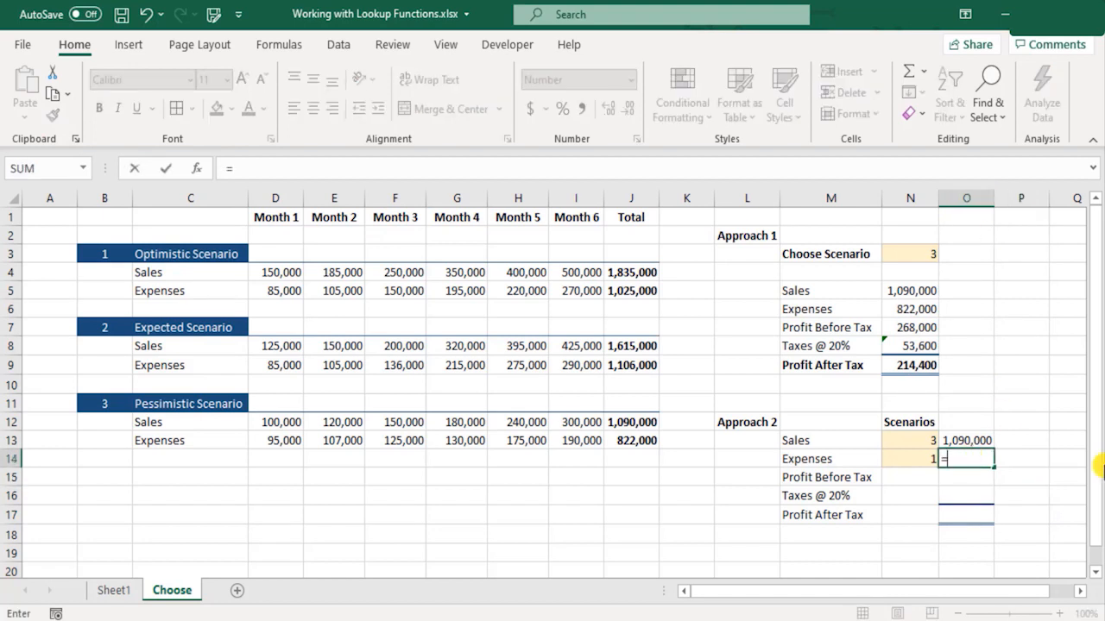
pyautogui.write('choos')
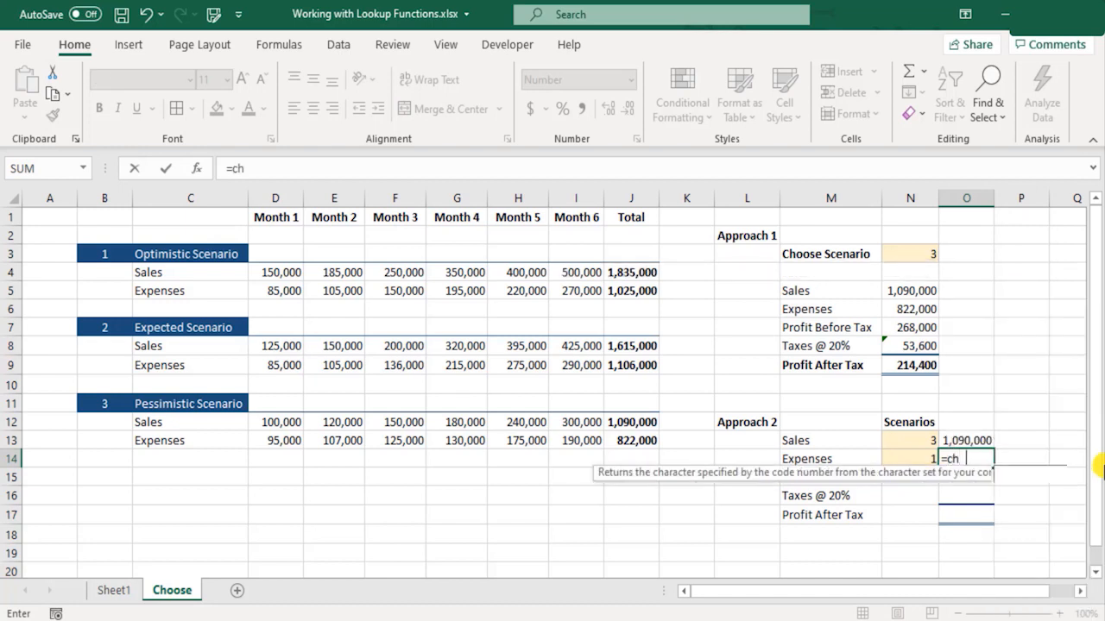
pyautogui.press('Tab')
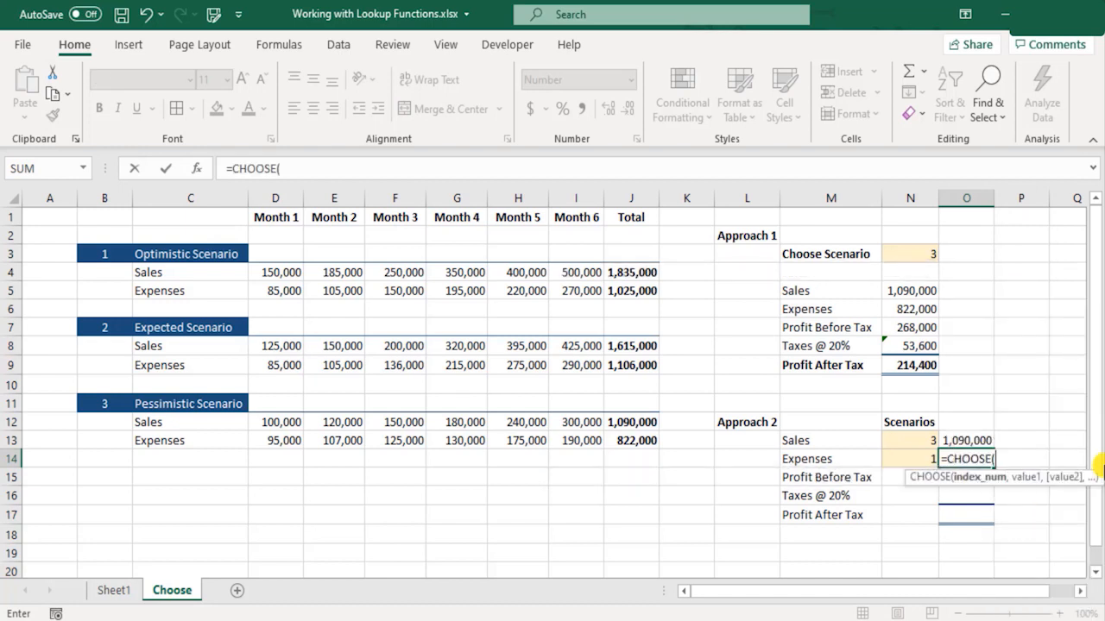
pyautogui.press('Left')
pyautogui.write(',')
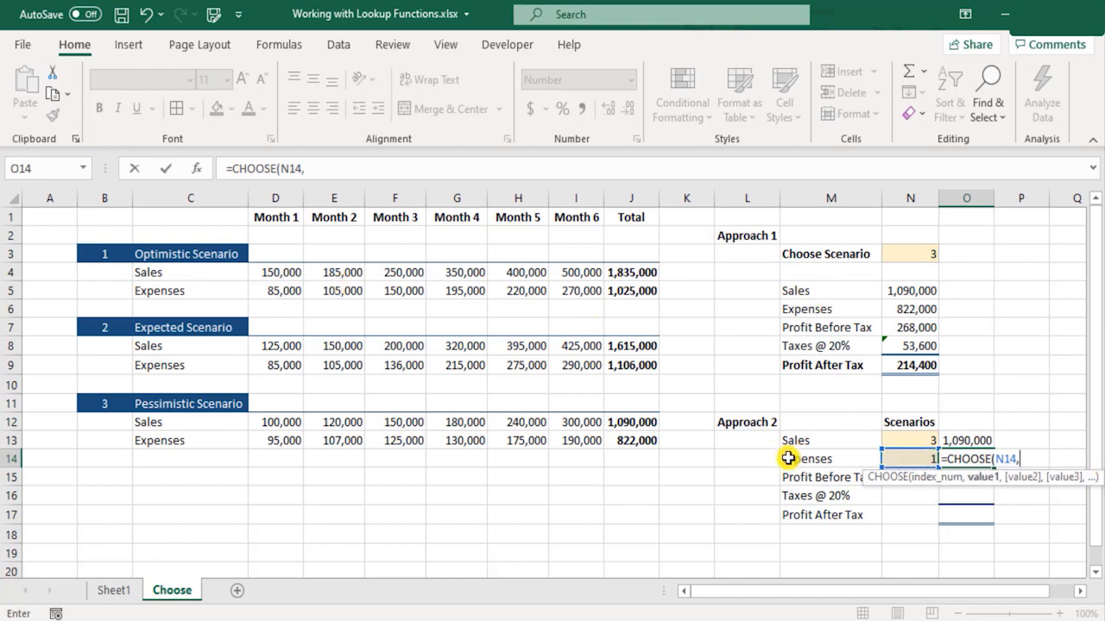
pyautogui.click(627, 290)
pyautogui.write(',')
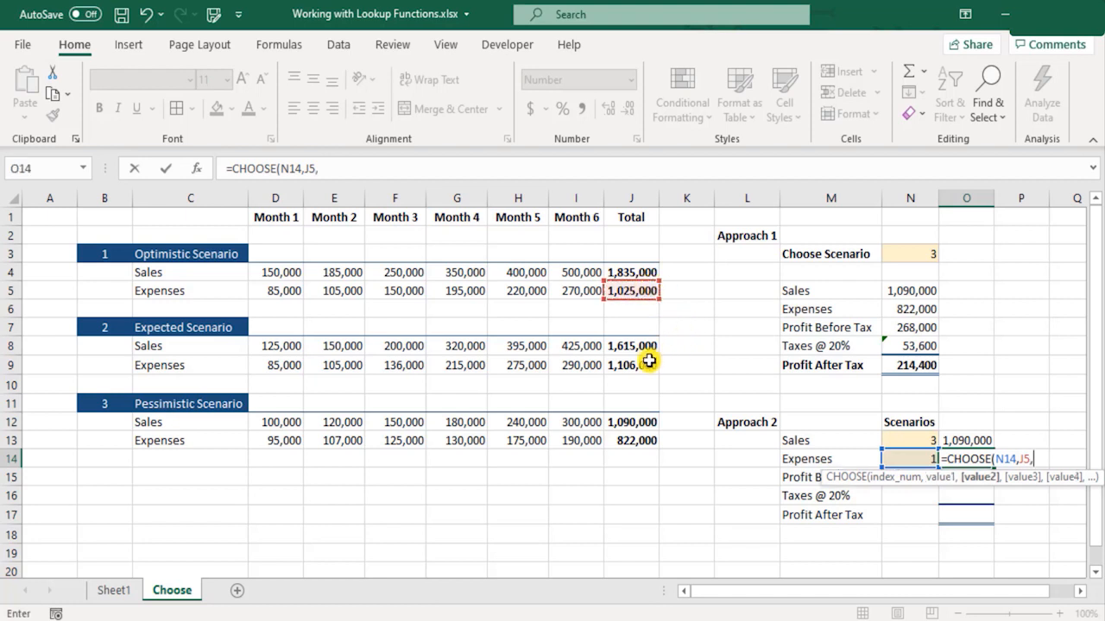
pyautogui.click(653, 361)
pyautogui.write(',')
pyautogui.click(655, 441)
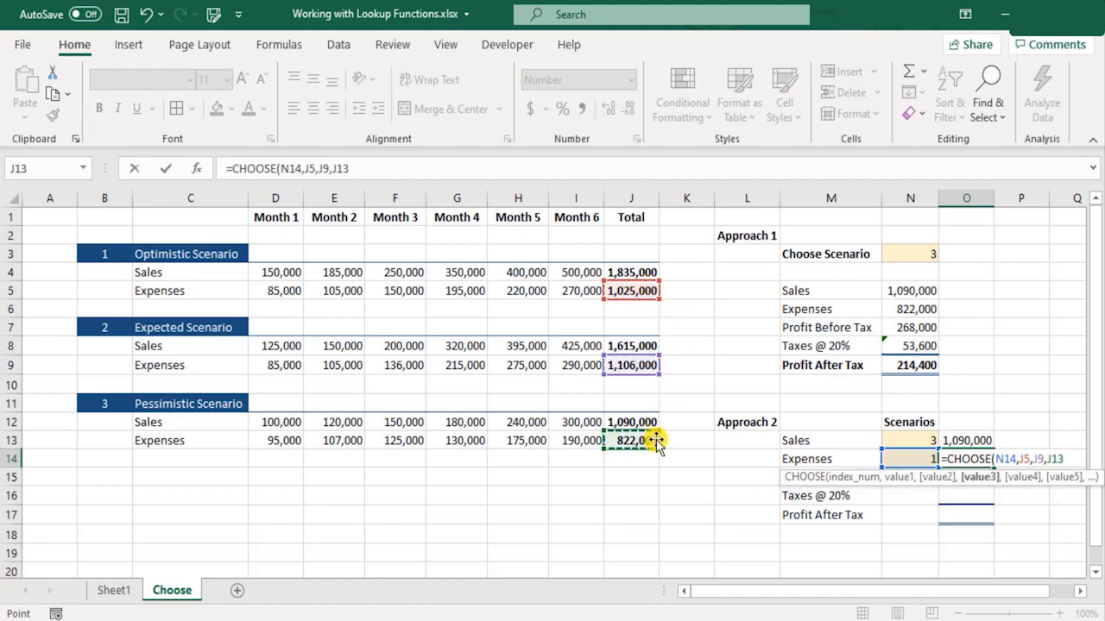
pyautogui.write(')')
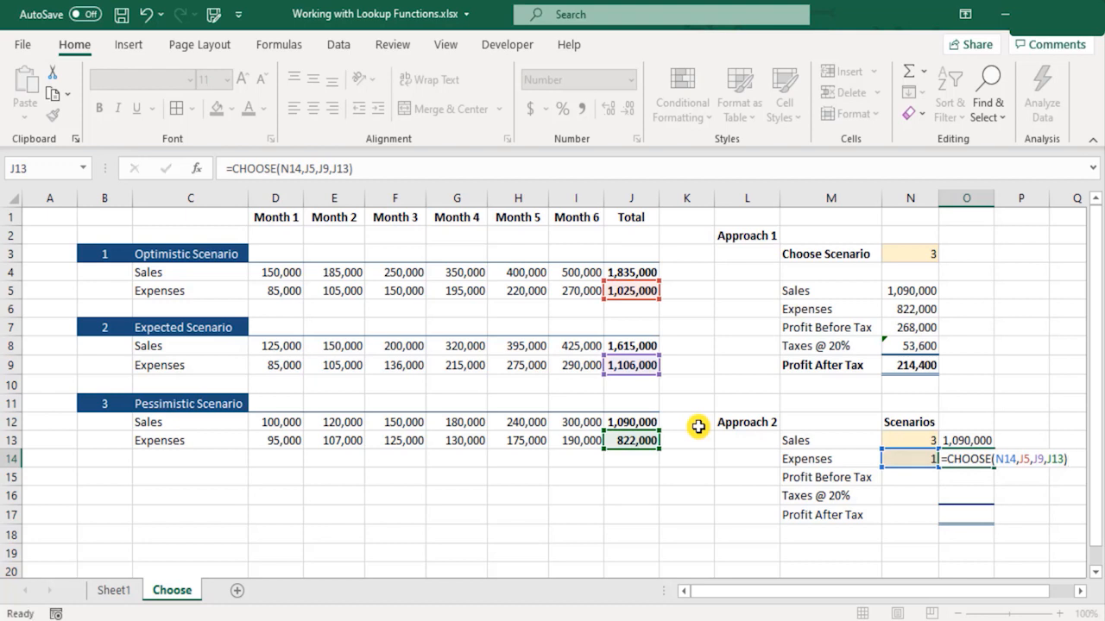
pyautogui.press('Return')
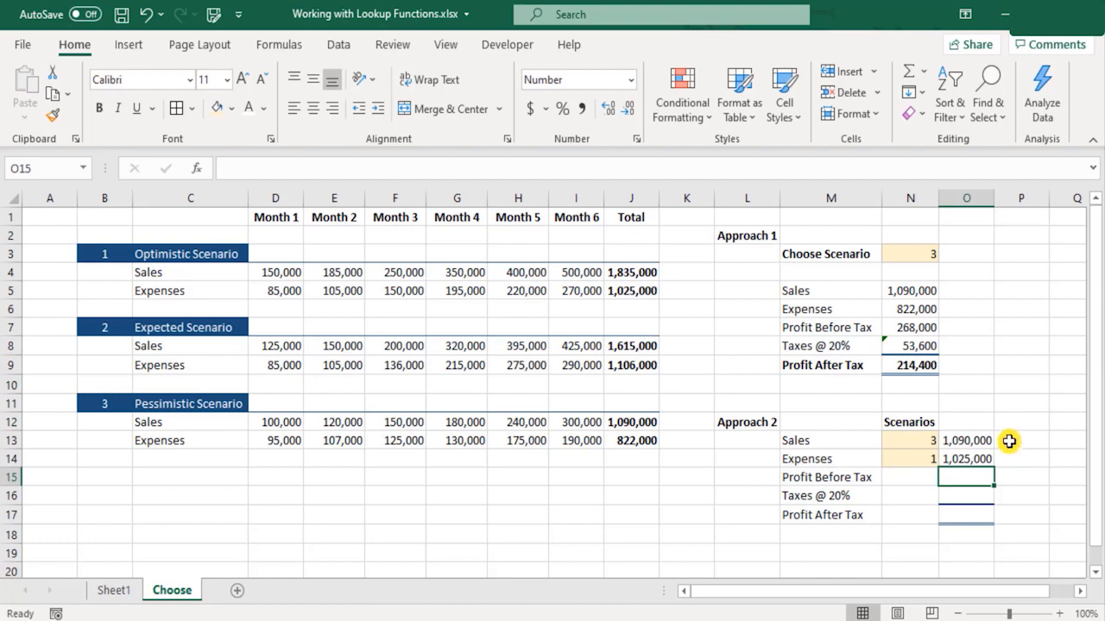
# Calculate Approach 2's Profit Before Tax in O15 as =O13-O14 and compare it with Approach 1's in N7.
pyautogui.write('=')
pyautogui.press('Up')
pyautogui.press('Up')
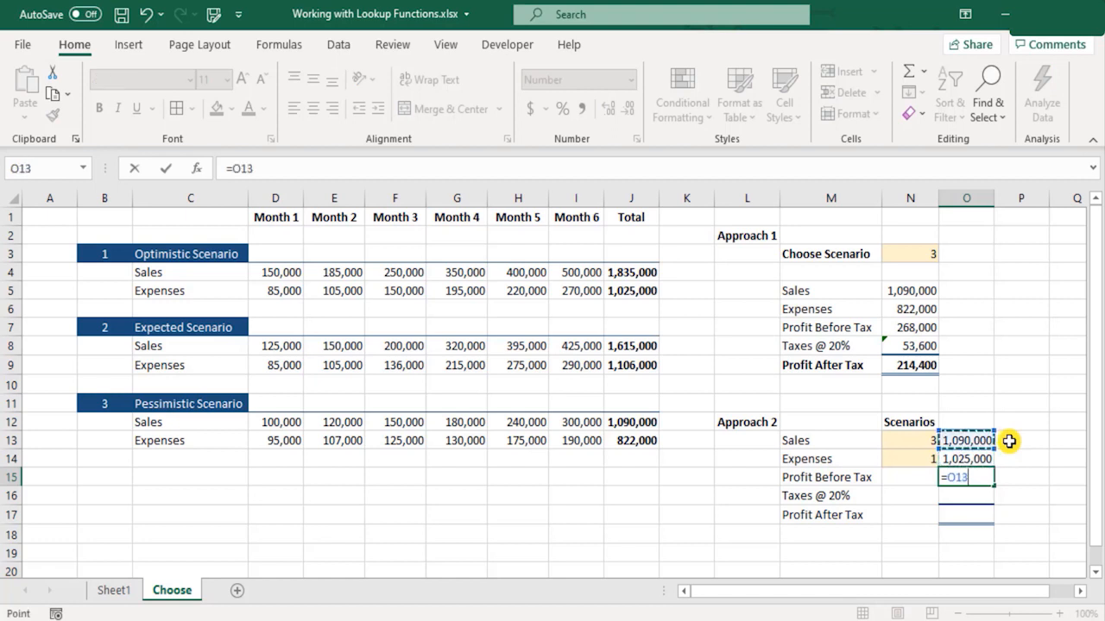
pyautogui.write('-')
pyautogui.press('Up')
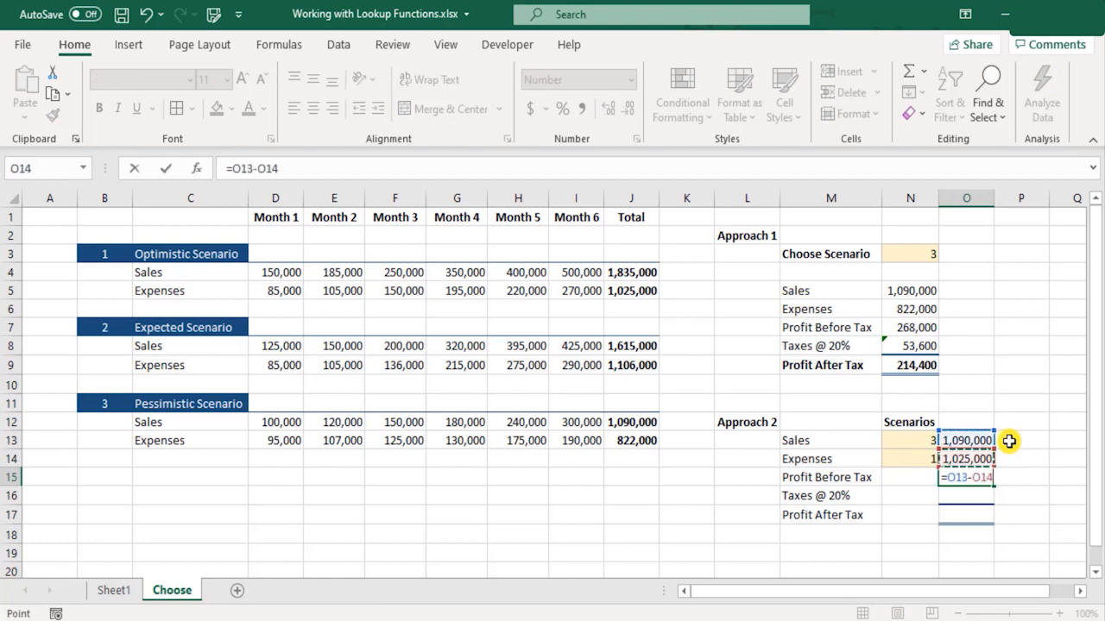
pyautogui.press('Return')
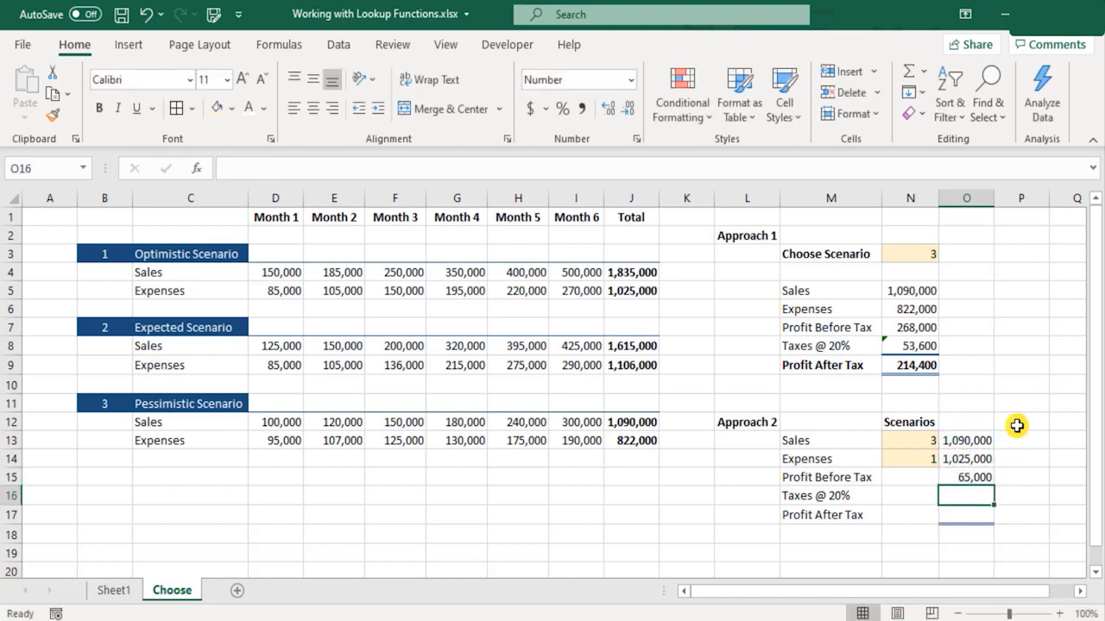
pyautogui.click(976, 481)
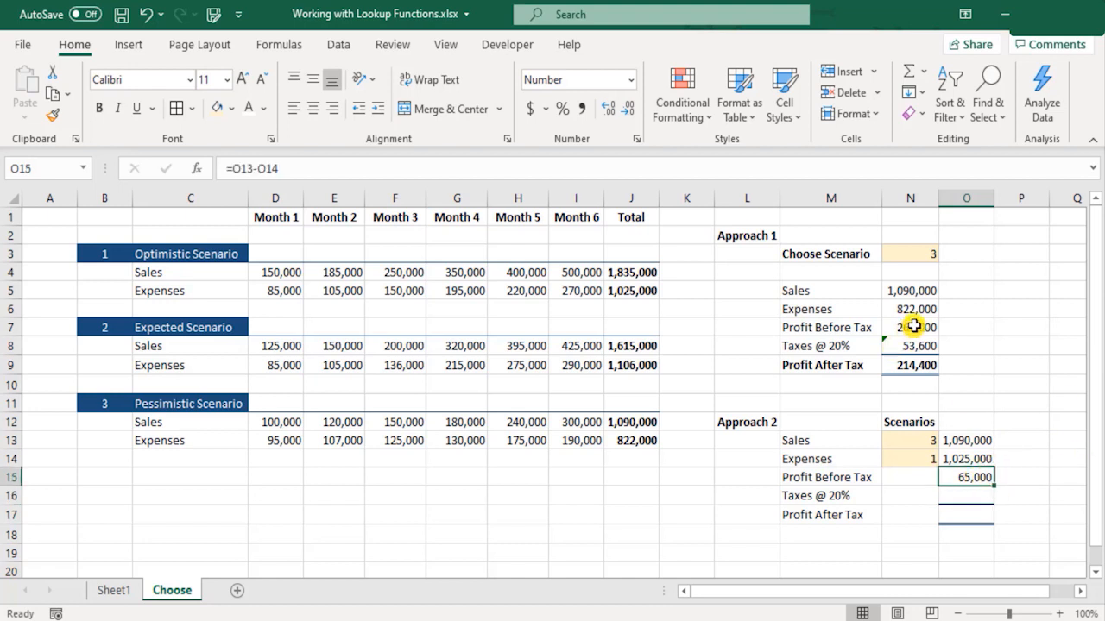
pyautogui.keyDown('ctrl'); pyautogui.click(920, 328); pyautogui.keyUp('ctrl')
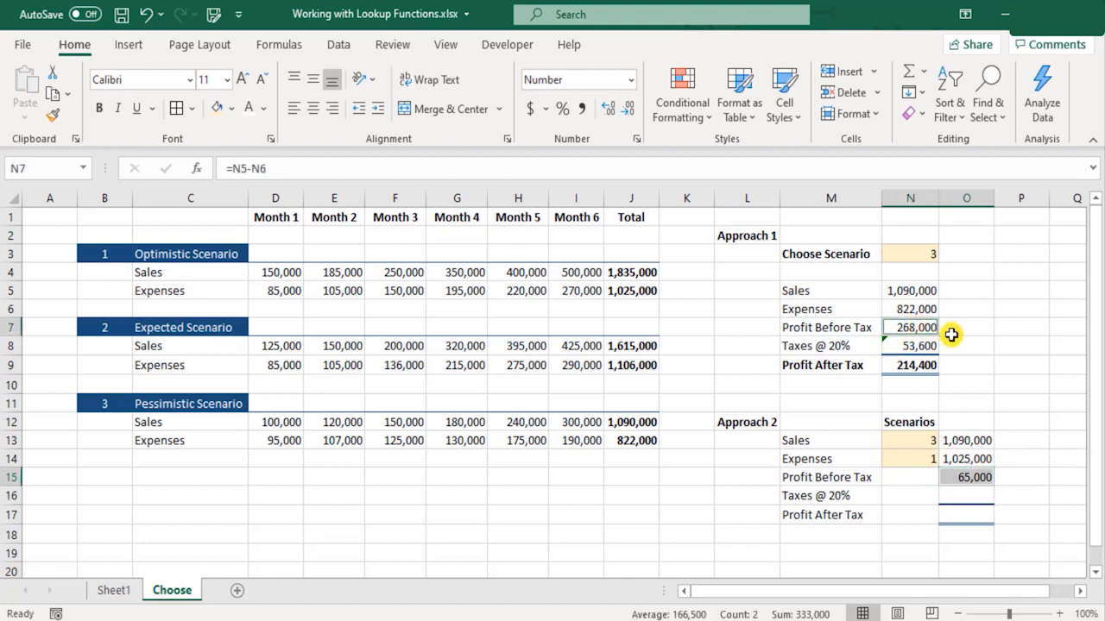
# Calculate Approach 2's taxes in O16 with the formula =O15*20%.
pyautogui.click(972, 494)
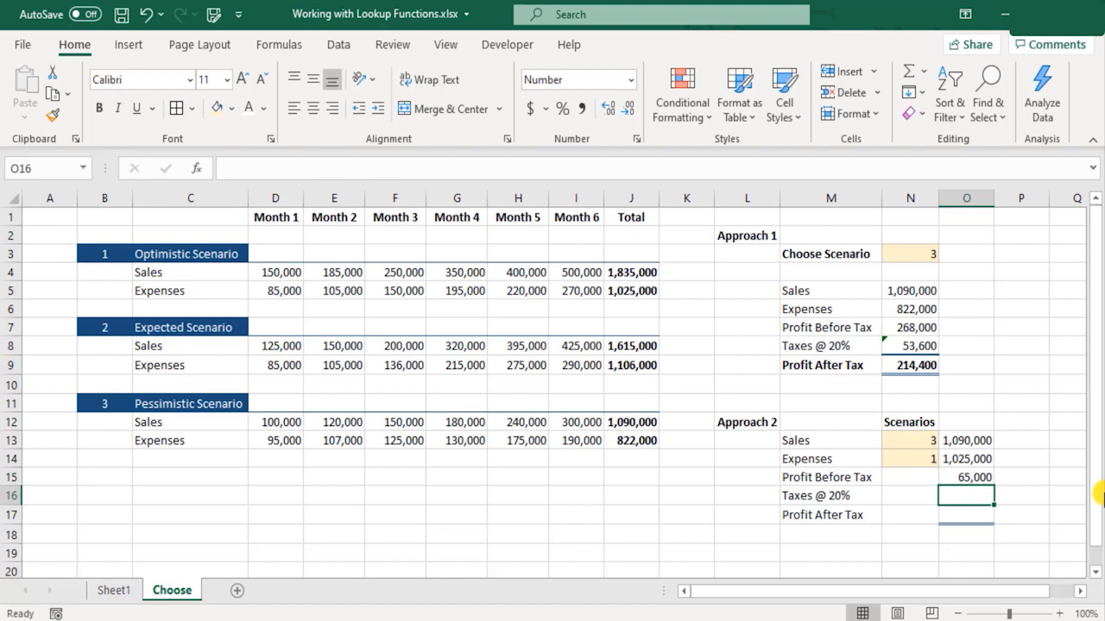
pyautogui.write('=')
pyautogui.press('Up')
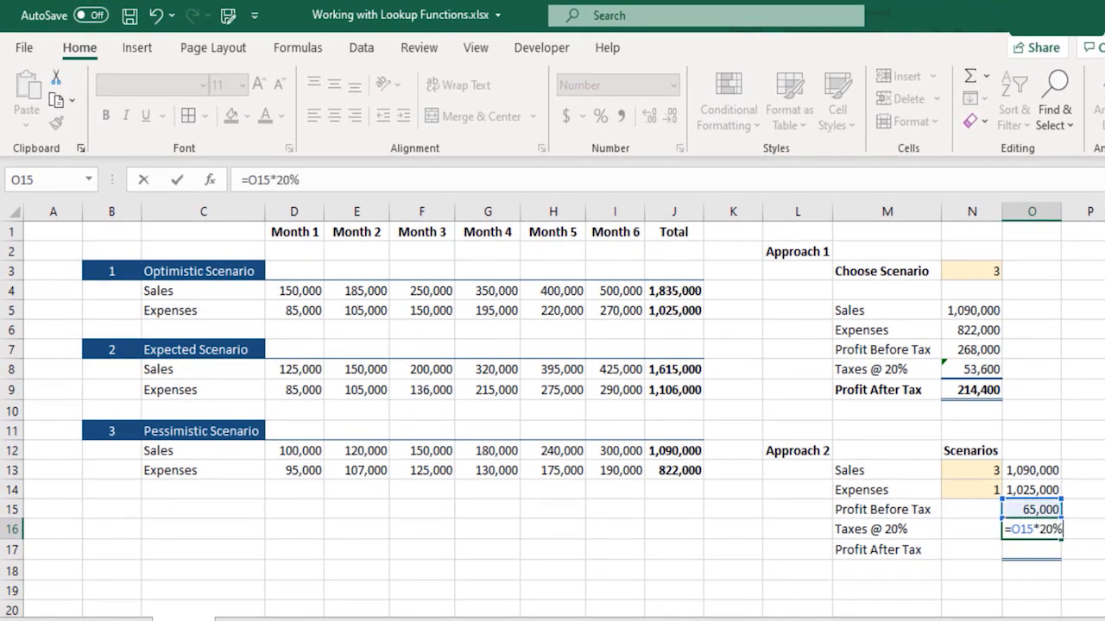
pyautogui.write('*20%')
pyautogui.press('Return')
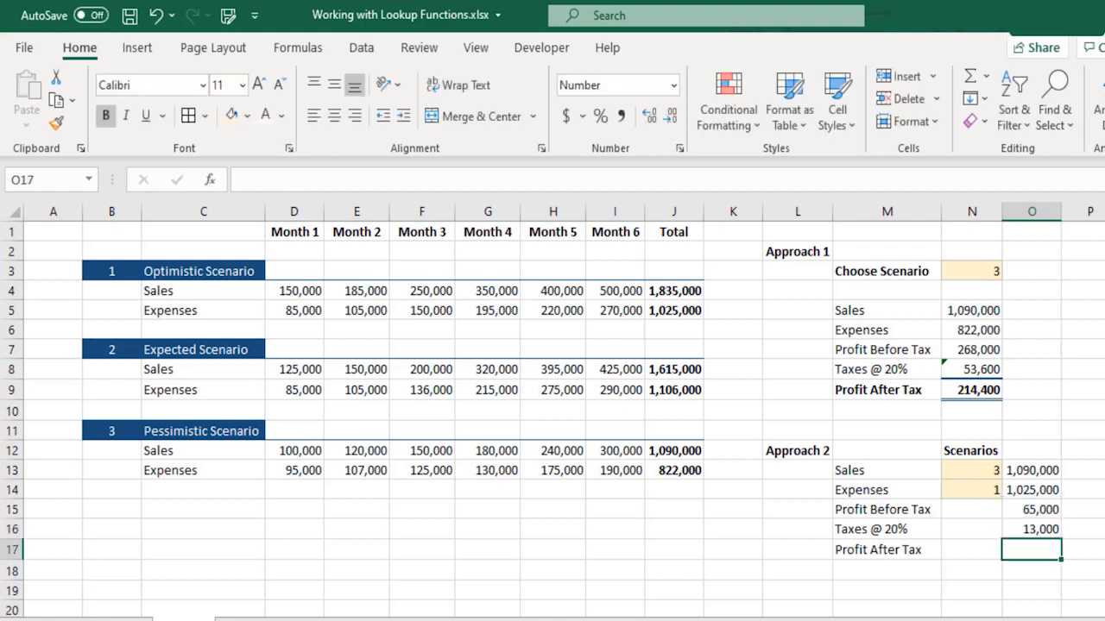
# Calculate Approach 2's Profit After Tax in O17 with the formula =O15-O16.
pyautogui.write('=')
pyautogui.press('Up')
pyautogui.press('Up')
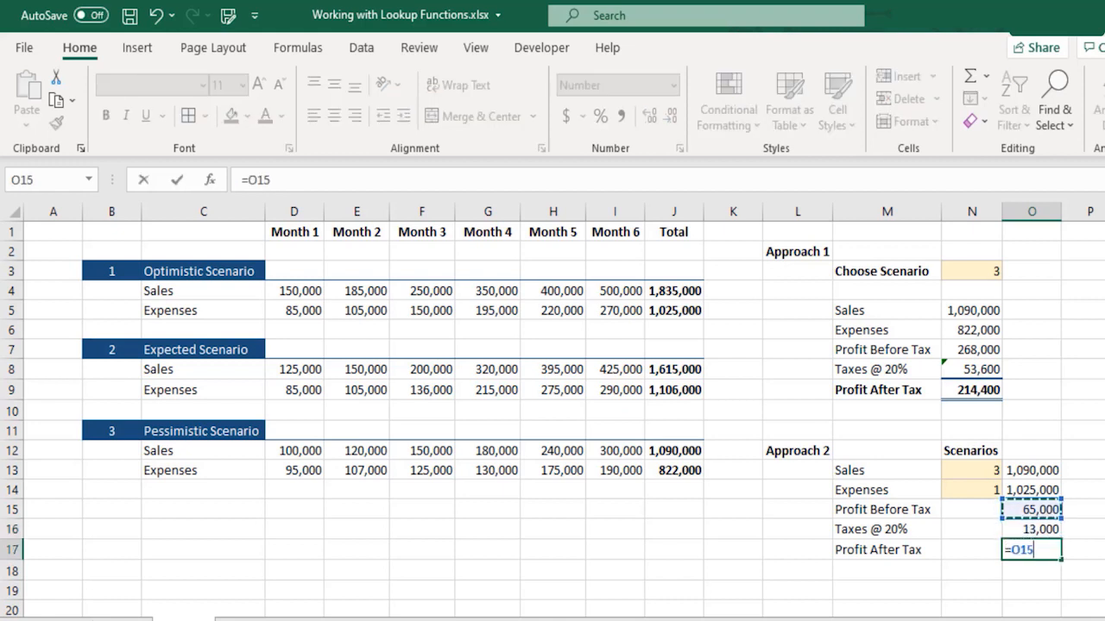
pyautogui.write('-')
pyautogui.press('Up')
pyautogui.press('Return')
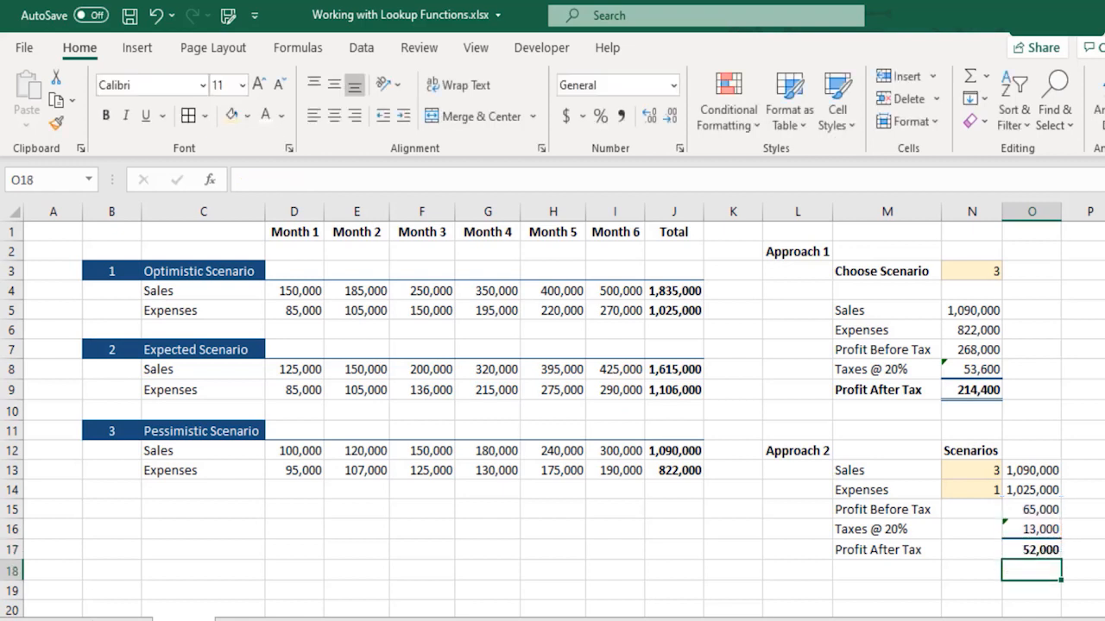
pyautogui.press('Up')
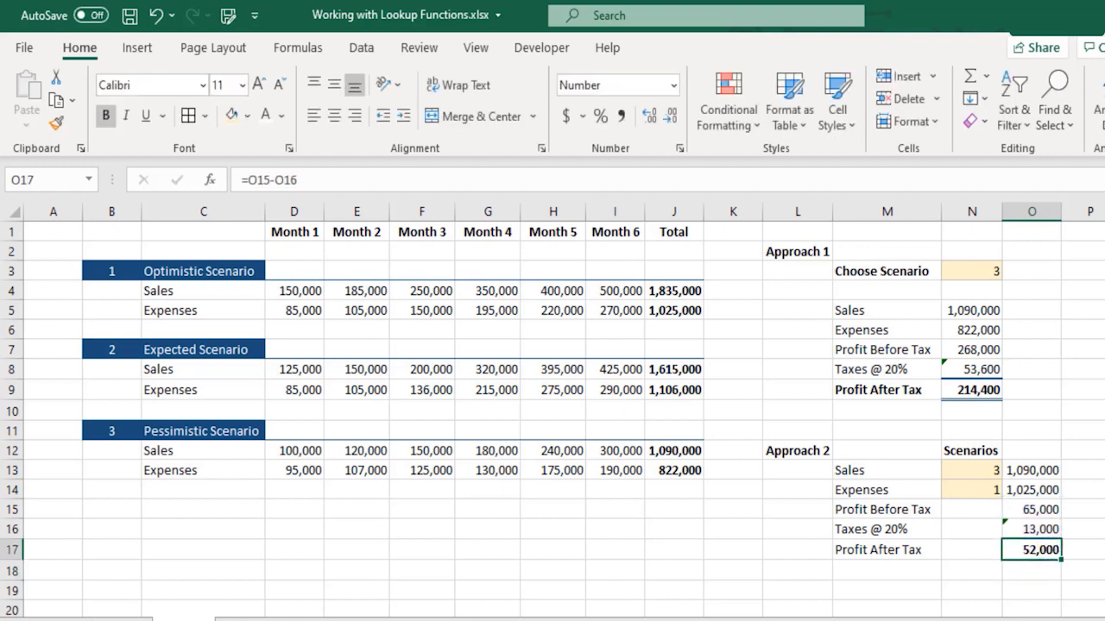
pyautogui.click(1054, 408)
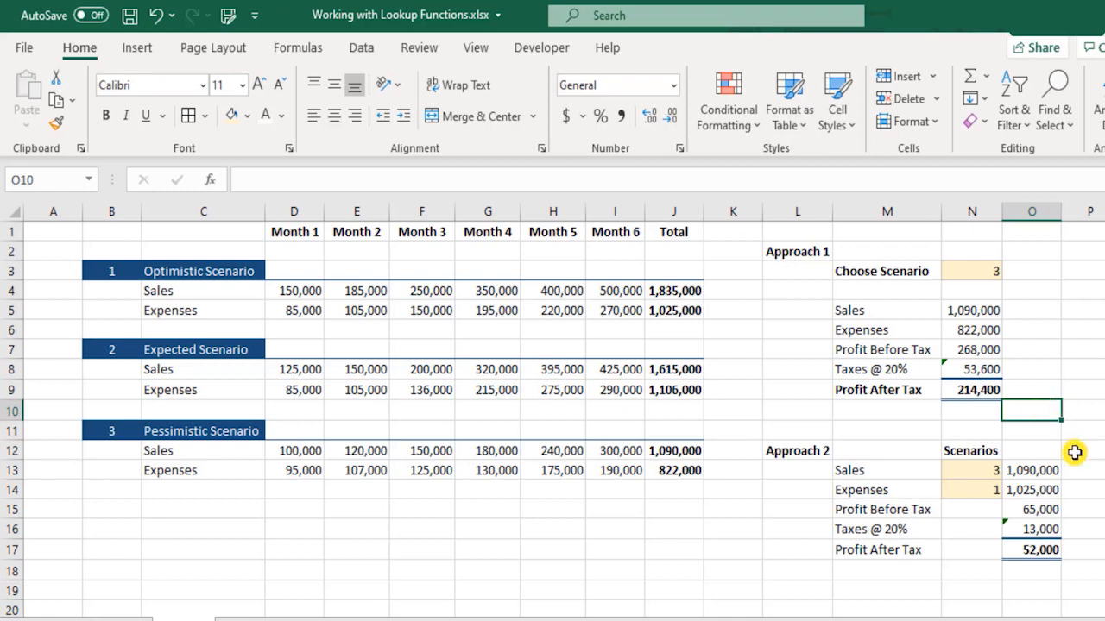
# Check Approach 2's figures against the pessimistic sales total in J12, the optimistic expenses total in J5 and Profit After Tax in O17.
pyautogui.click(680, 449)
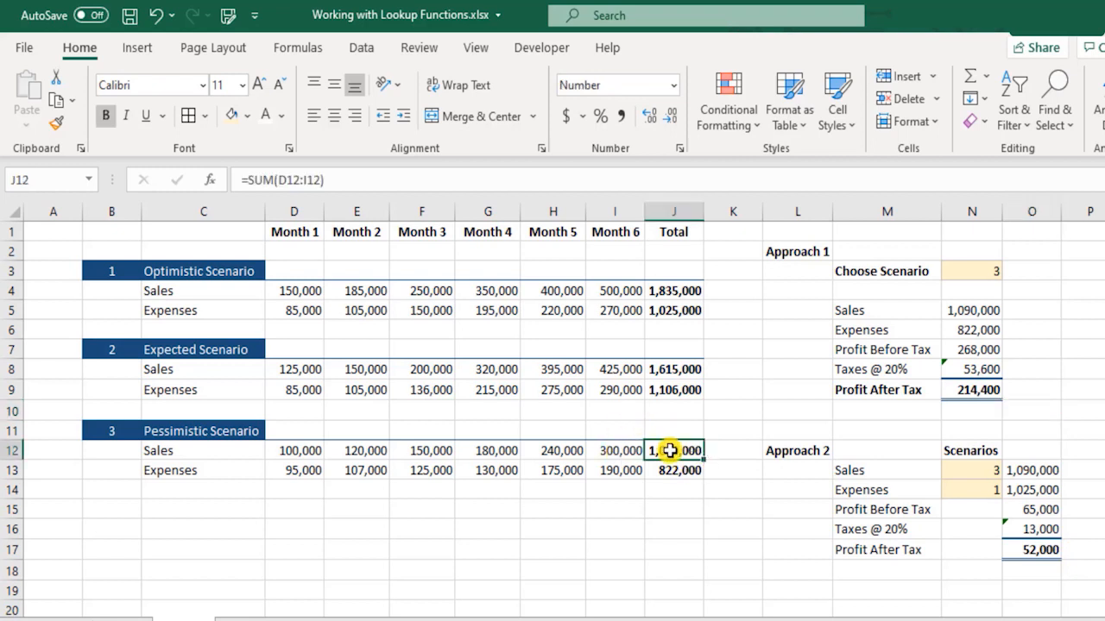
pyautogui.click(683, 309)
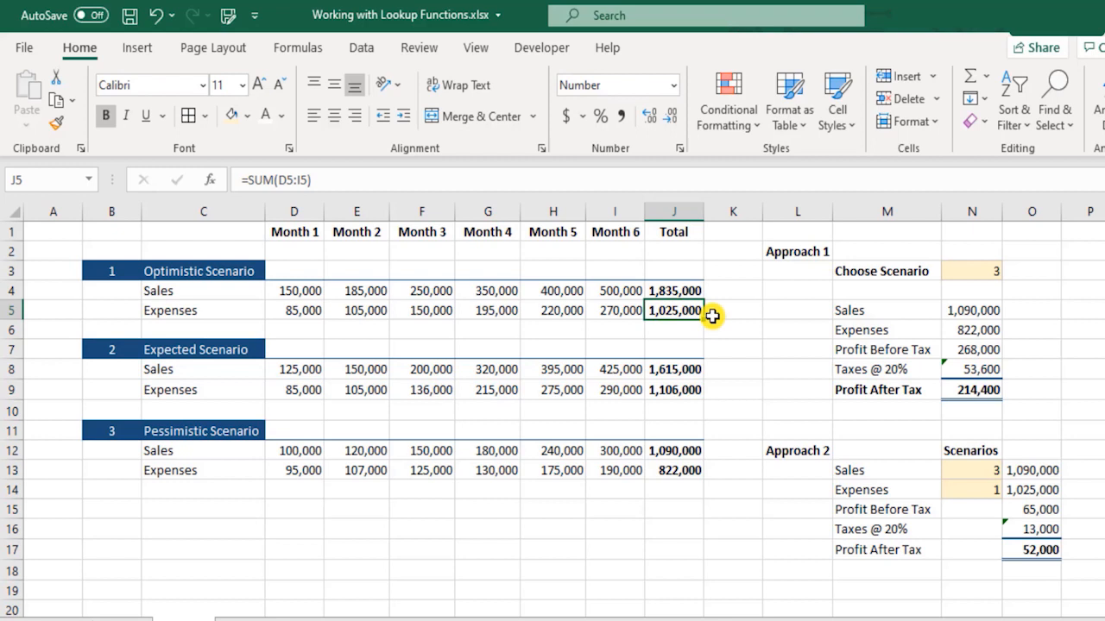
pyautogui.click(1052, 553)
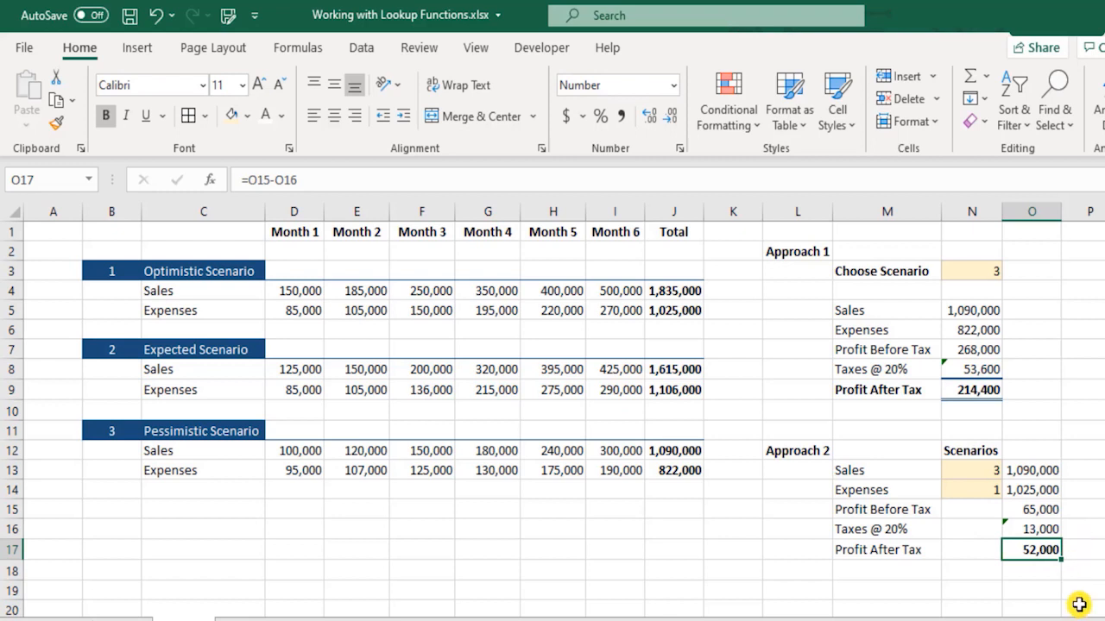
# Set Approach 2's expenses scenario in N14 to 2 and check the Profit Before Tax in O15.
pyautogui.click(982, 489)
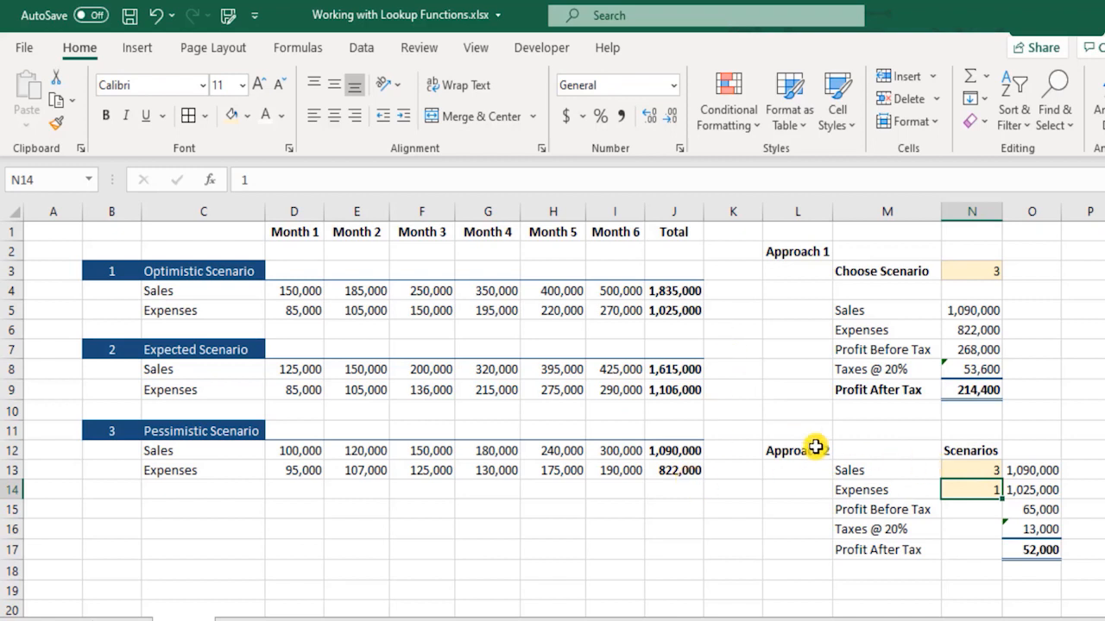
pyautogui.write('2')
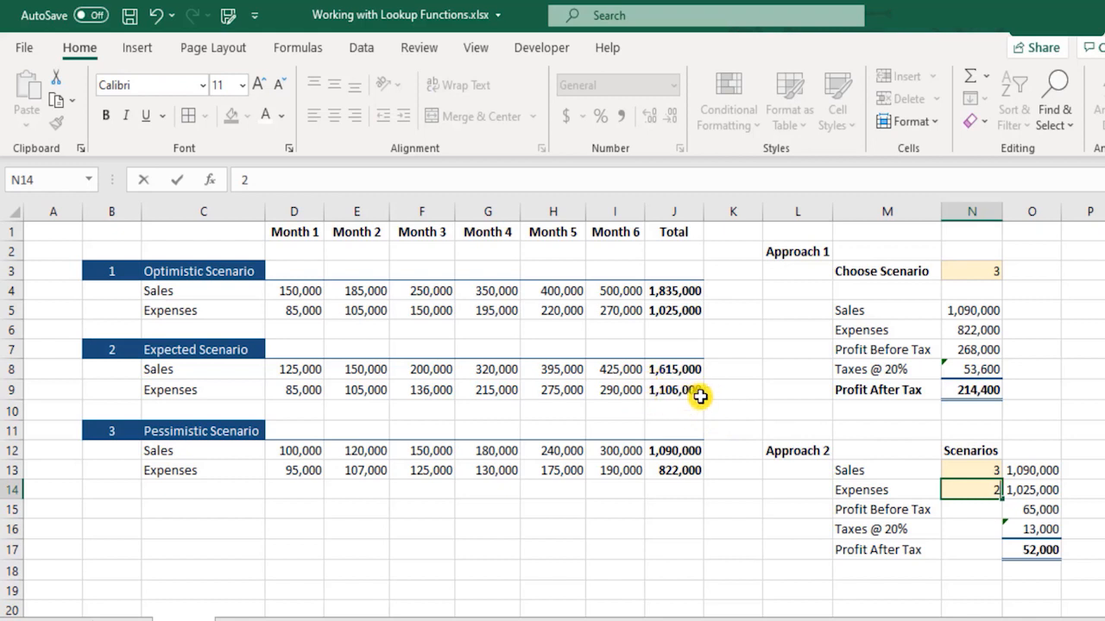
pyautogui.press('Return')
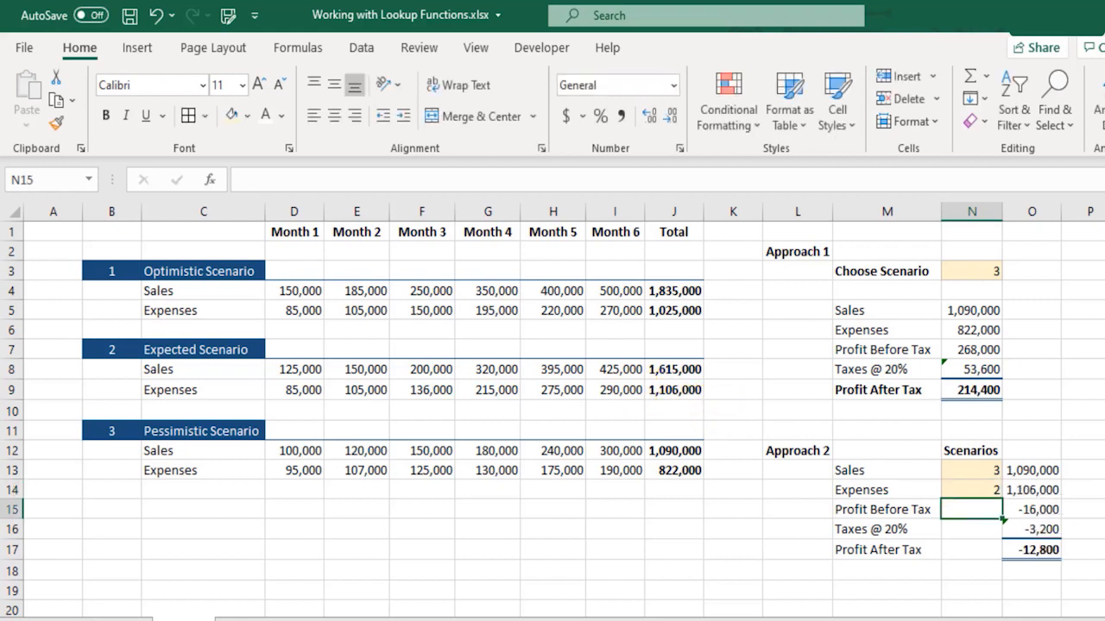
pyautogui.click(1027, 509)
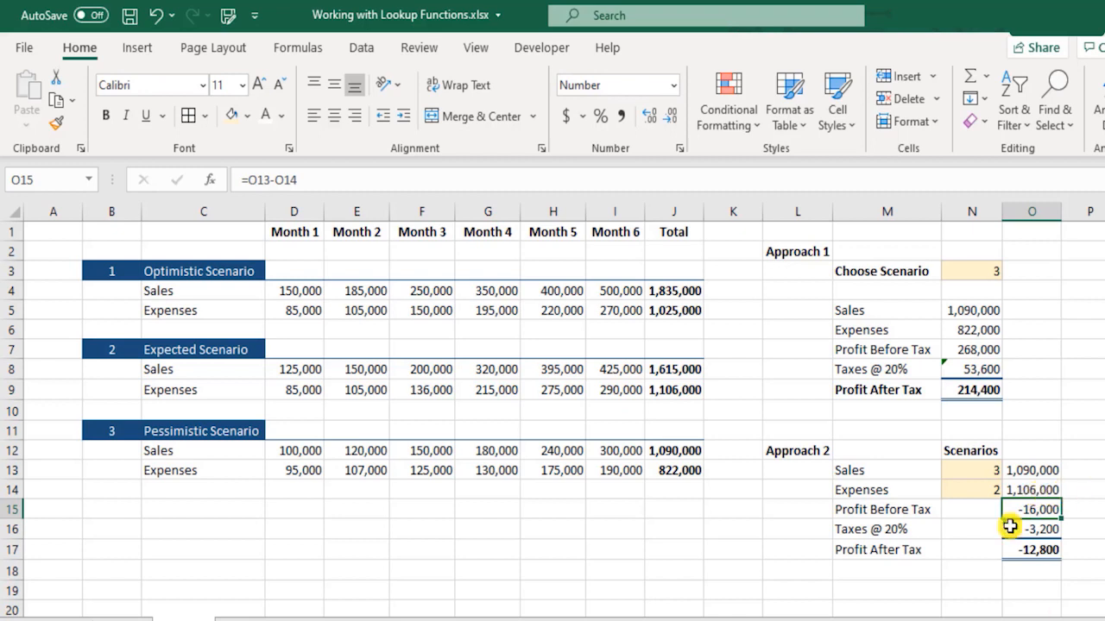
# Review the monthly figures and totals of all three scenarios, and undo the last change to the expenses scenario in N14.
pyautogui.moveTo(294, 294); pyautogui.dragTo(623, 470)
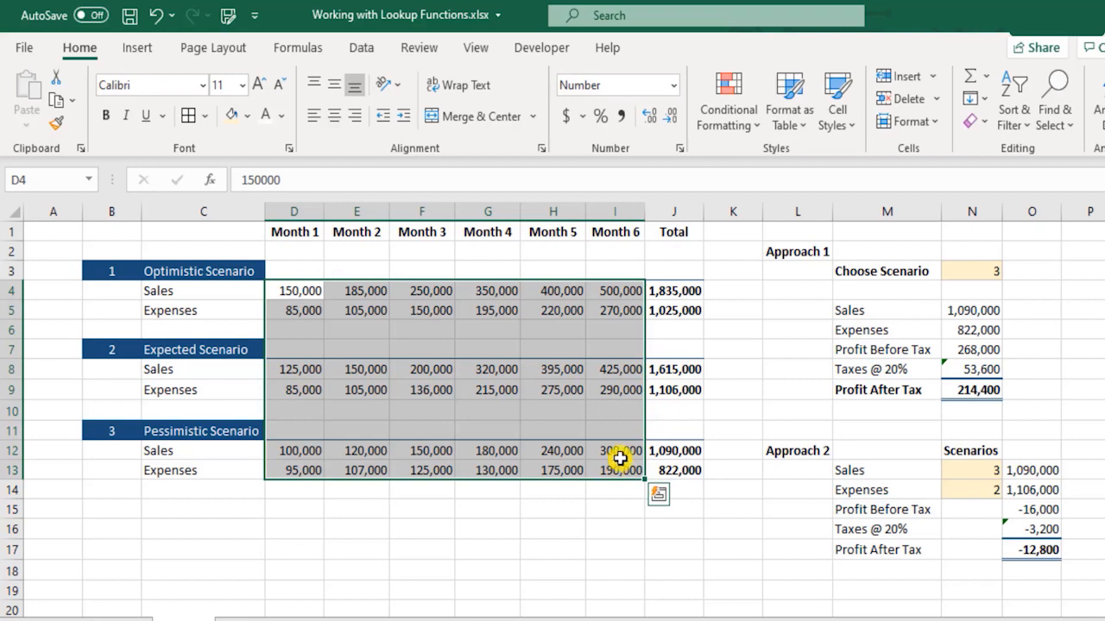
pyautogui.moveTo(662, 290); pyautogui.dragTo(684, 472)
pyautogui.click(828, 456)
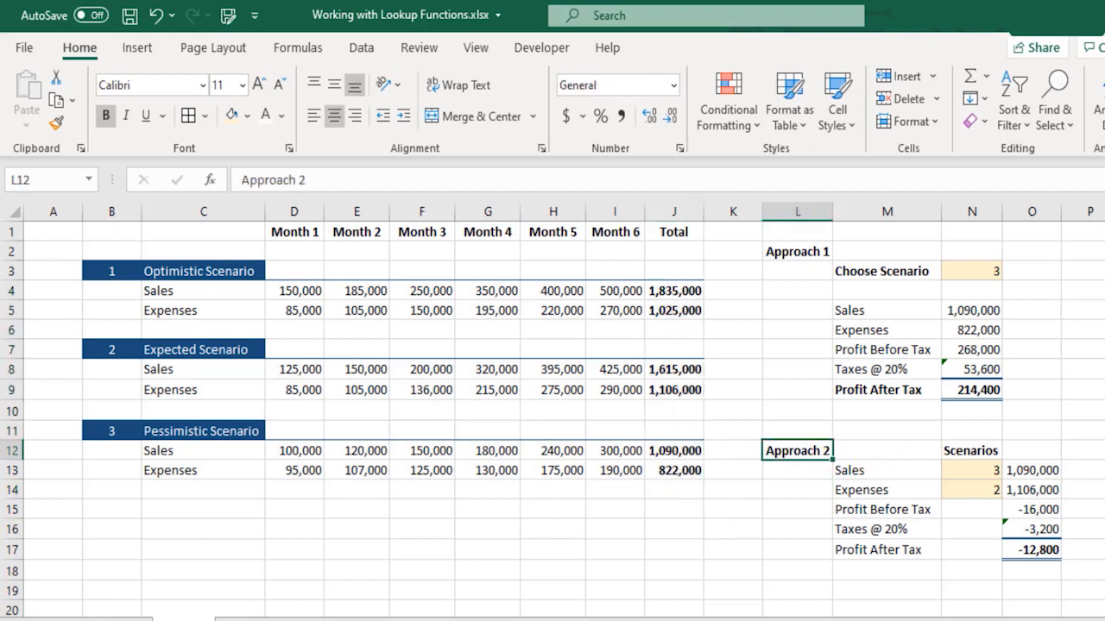
pyautogui.hotkey('ctrl', 'z')
pyautogui.hotkey('ctrl', 'z')
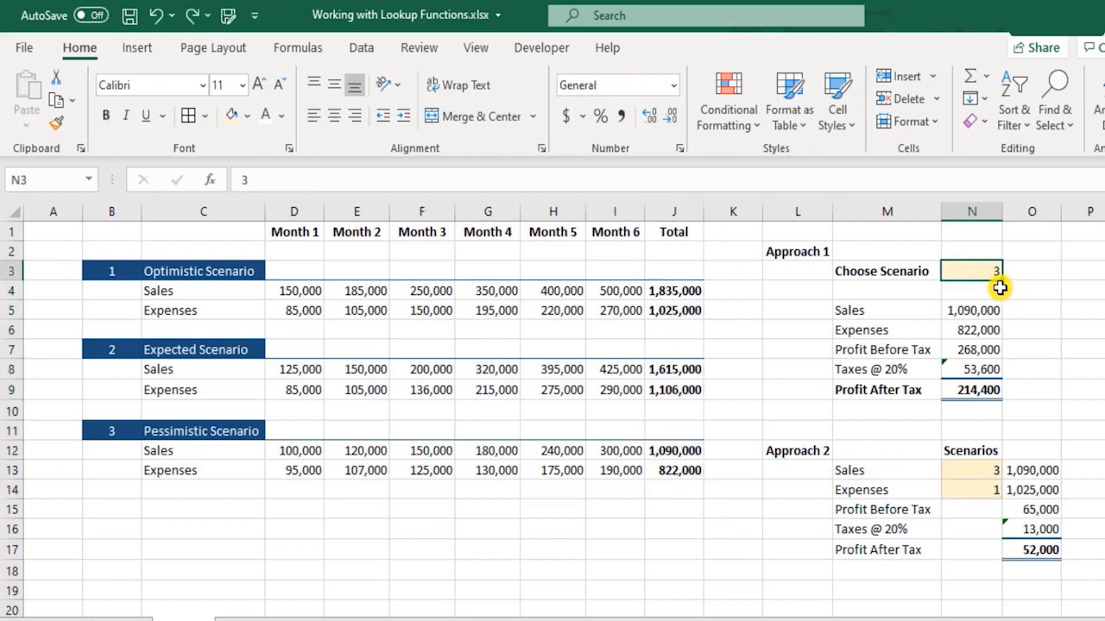
# Set Approach 1's scenario in N3 to 1 and review the recalculated figures from Sales to Profit After Tax.
pyautogui.write('2')
pyautogui.press('BackSpace')
pyautogui.write('1')
pyautogui.press('Return')
pyautogui.moveTo(979, 314); pyautogui.dragTo(985, 386)
# Set Approach 2's sales scenario in N13 to 1 and compare its calculation block with Approach 1's.
pyautogui.click(983, 471)
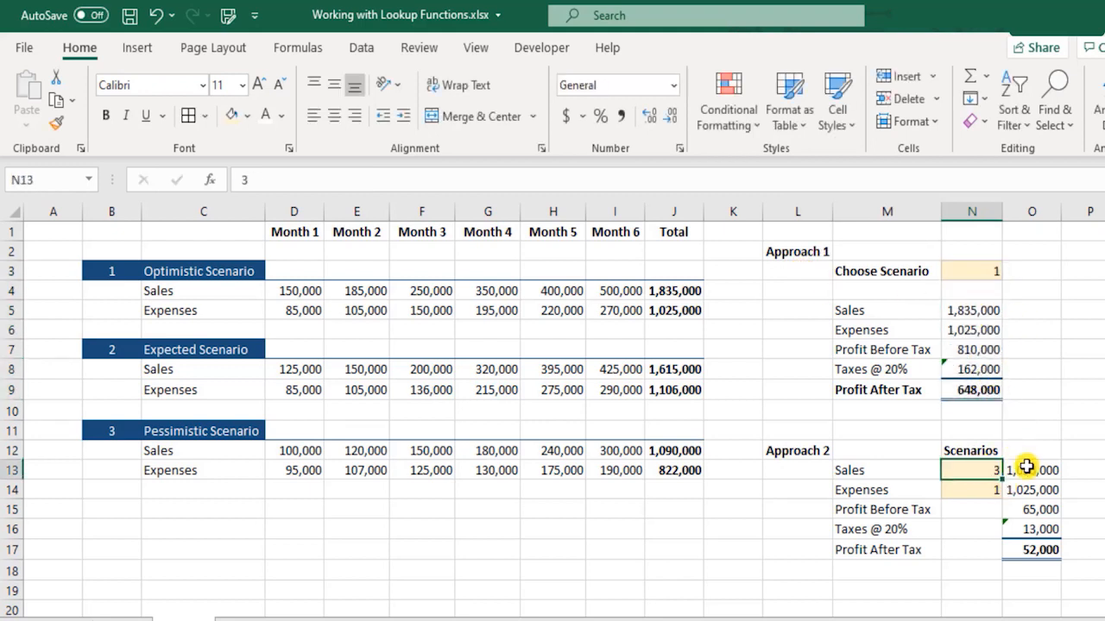
pyautogui.write('1')
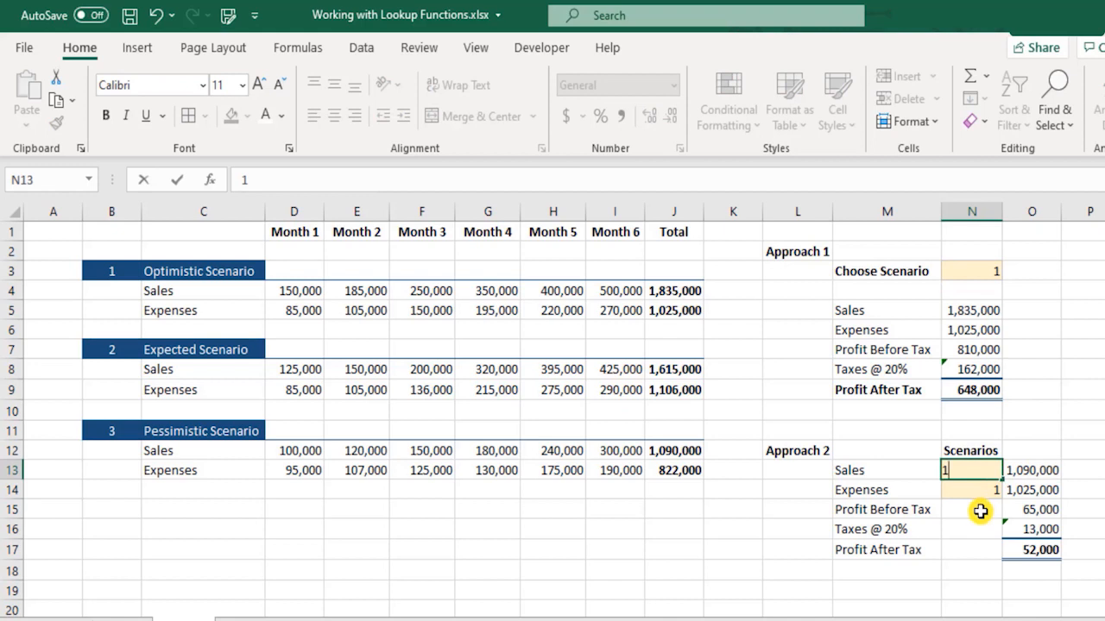
pyautogui.press('Return')
pyautogui.moveTo(1045, 474); pyautogui.dragTo(1045, 548)
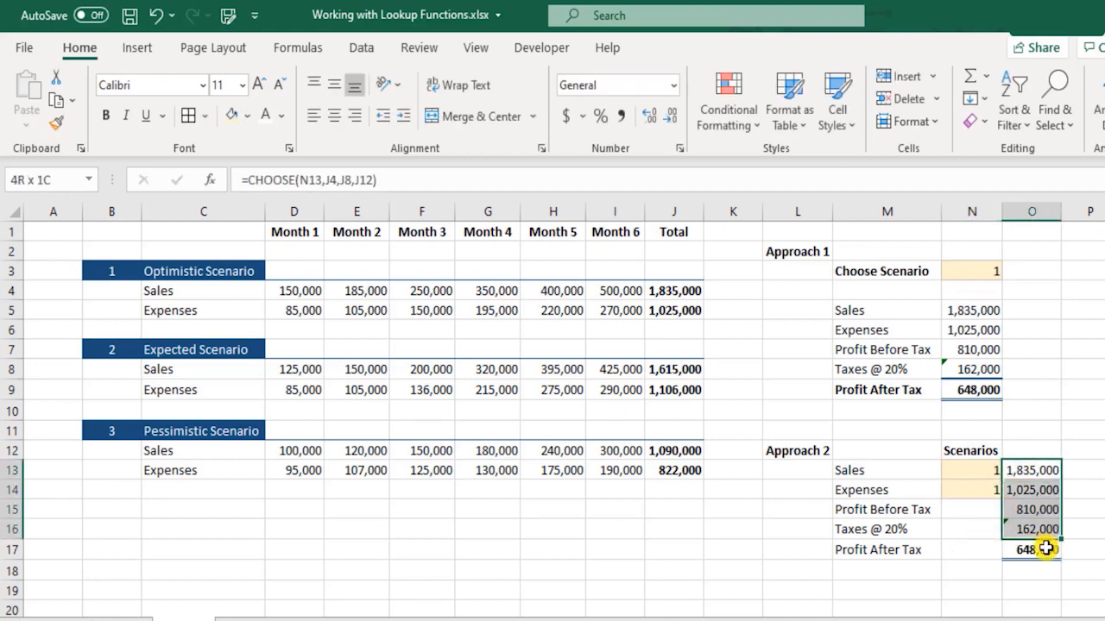
pyautogui.moveTo(783, 449); pyautogui.dragTo(1070, 569)
pyautogui.moveTo(807, 252); pyautogui.dragTo(1010, 396)
pyautogui.click(1010, 395)
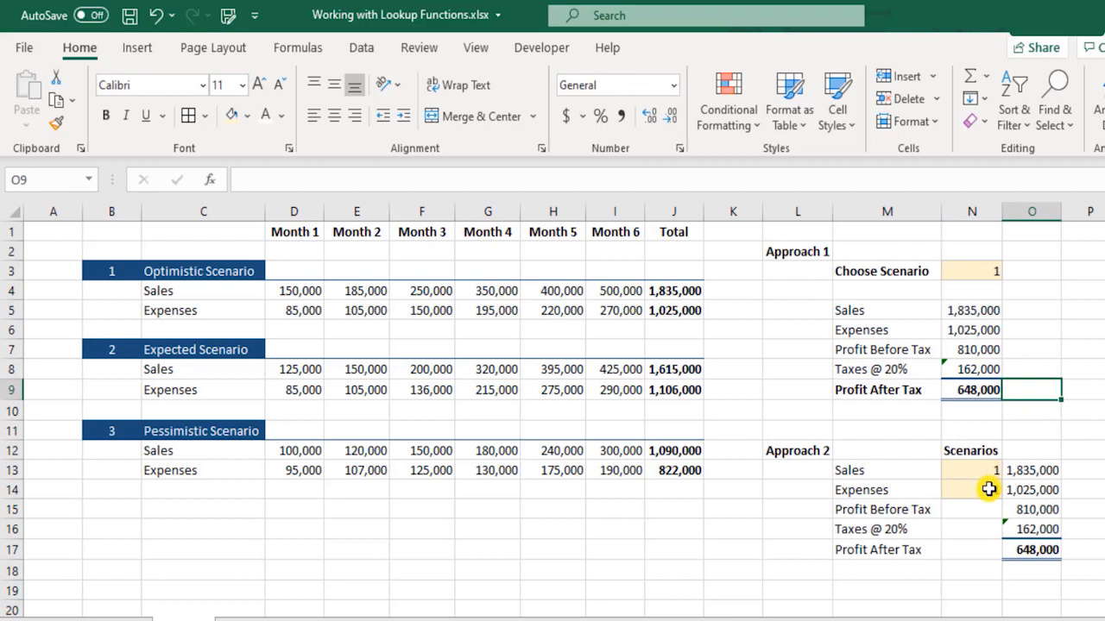
# Try the out-of-range scenario number 4 for expenses in N14, inspect the CHOOSE formula in O14, and undo the entry.
pyautogui.click(988, 489)
pyautogui.write('4')
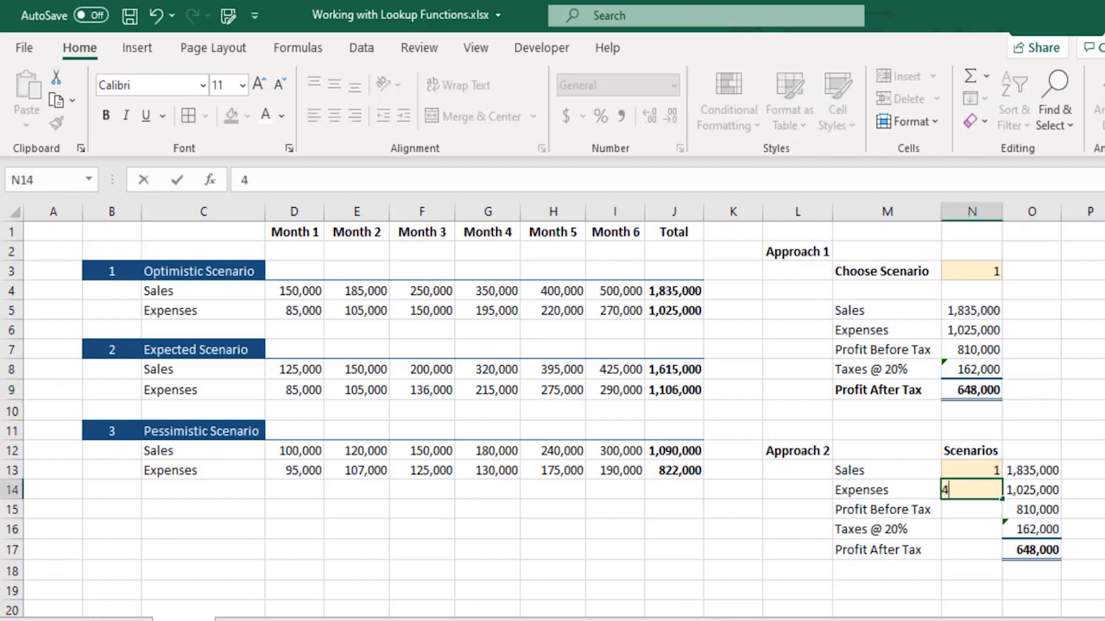
pyautogui.press('Return')
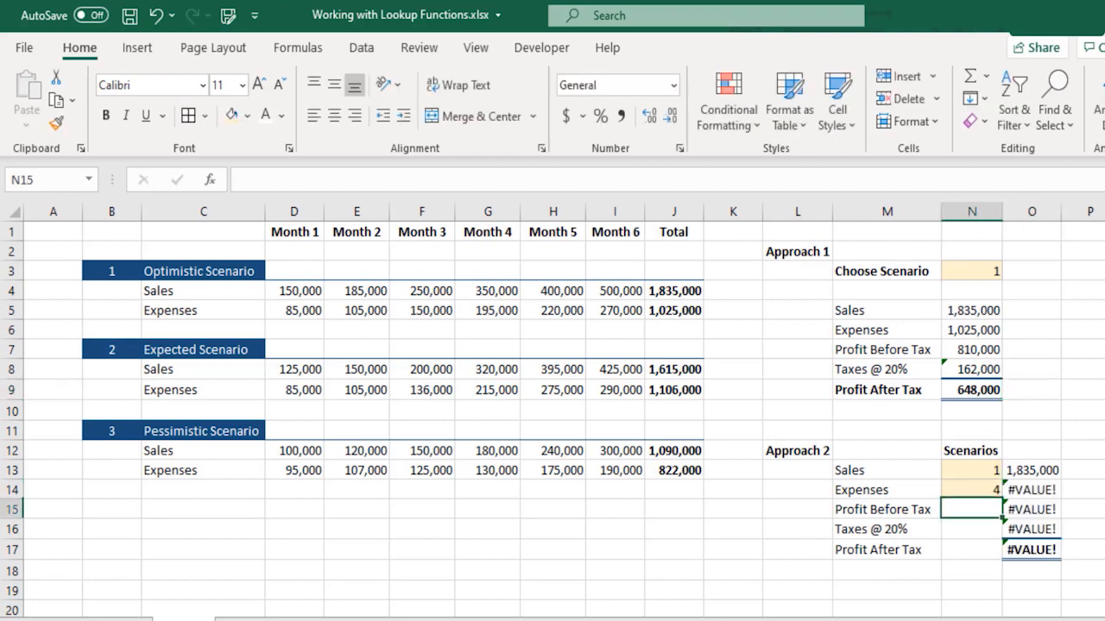
pyautogui.click(1041, 489)
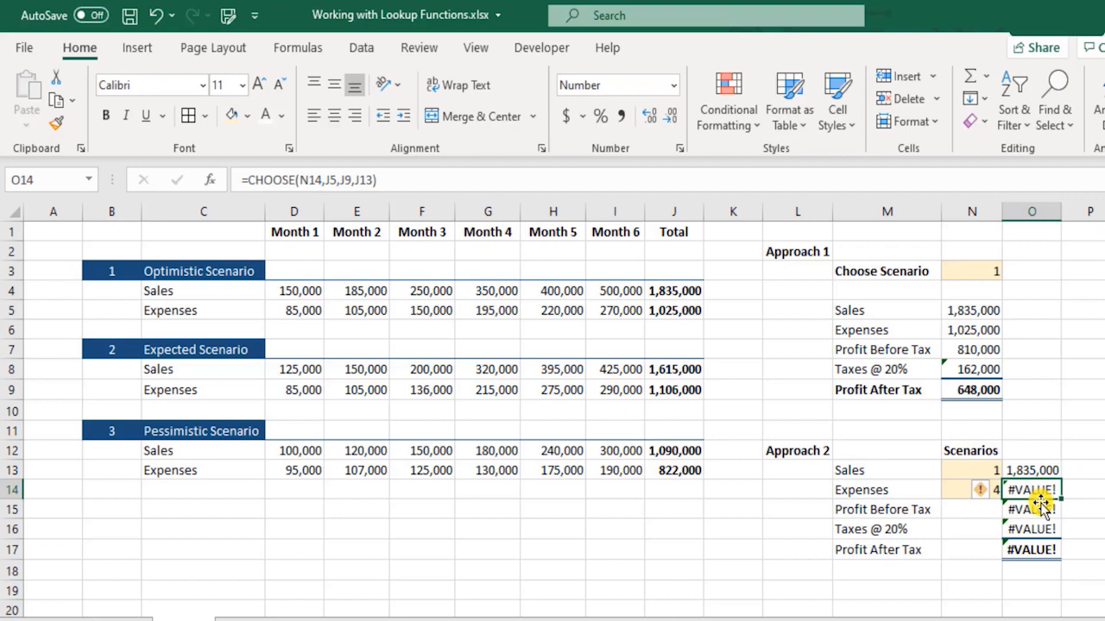
pyautogui.hotkey('ctrl', 'z')
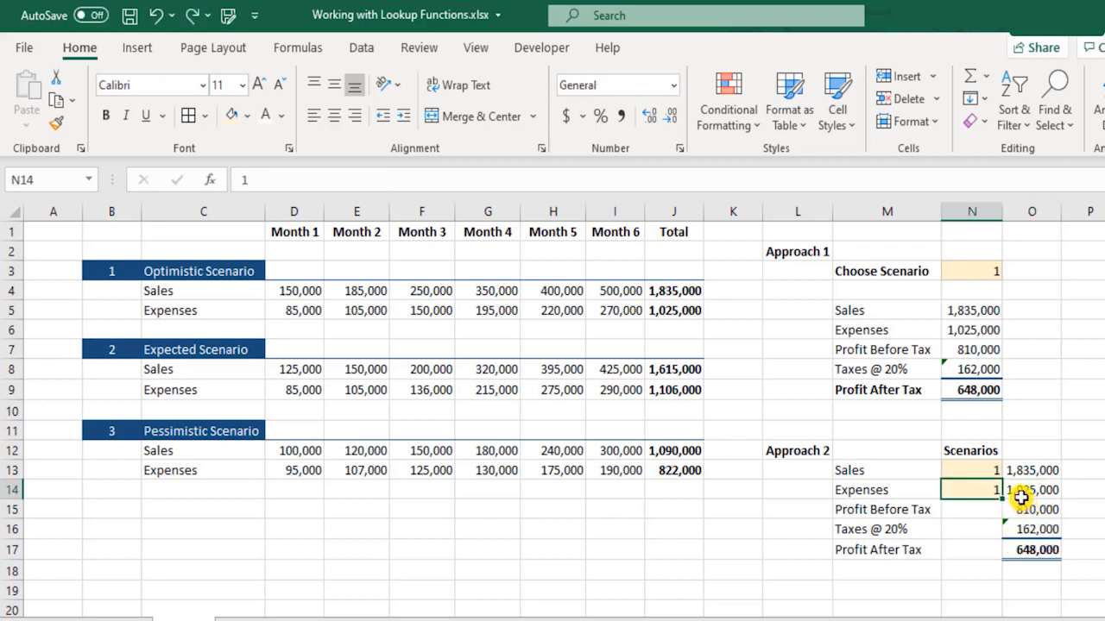
# Set Approach 2's sales scenario in N13 to 3 and its expenses scenario in N14 to 2.
pyautogui.click(988, 471)
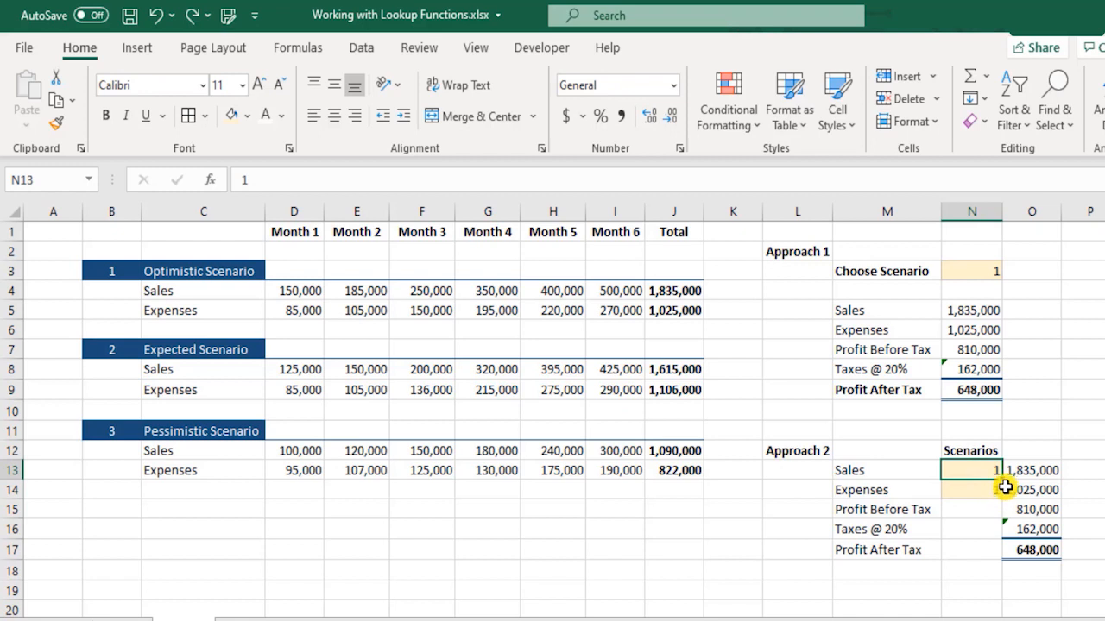
pyautogui.write('3')
pyautogui.press('Return')
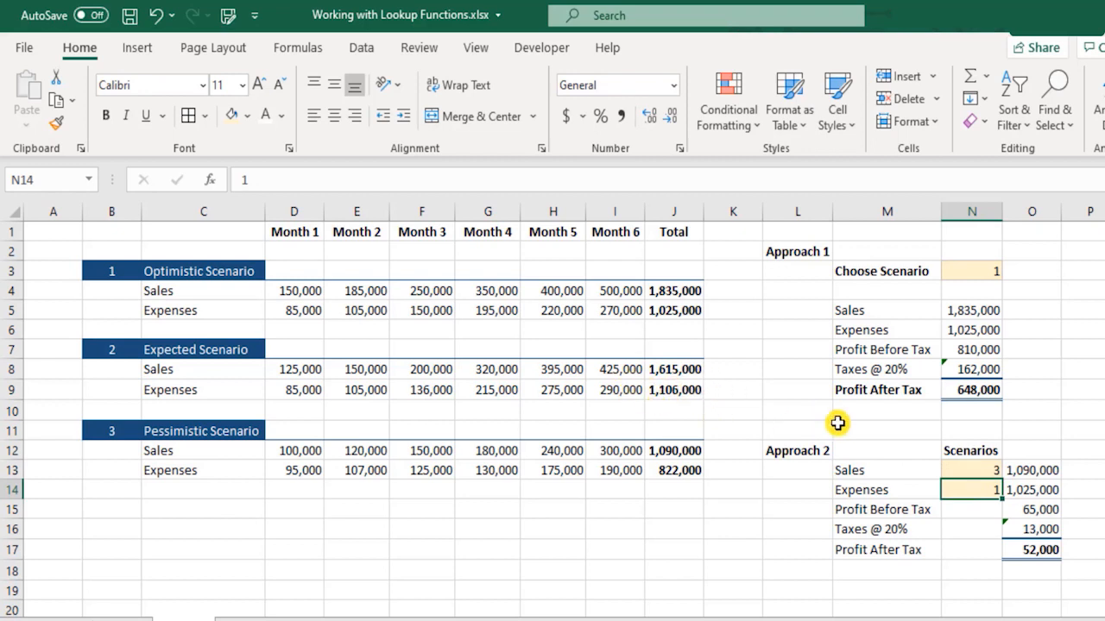
pyautogui.write('2')
pyautogui.press('Return')
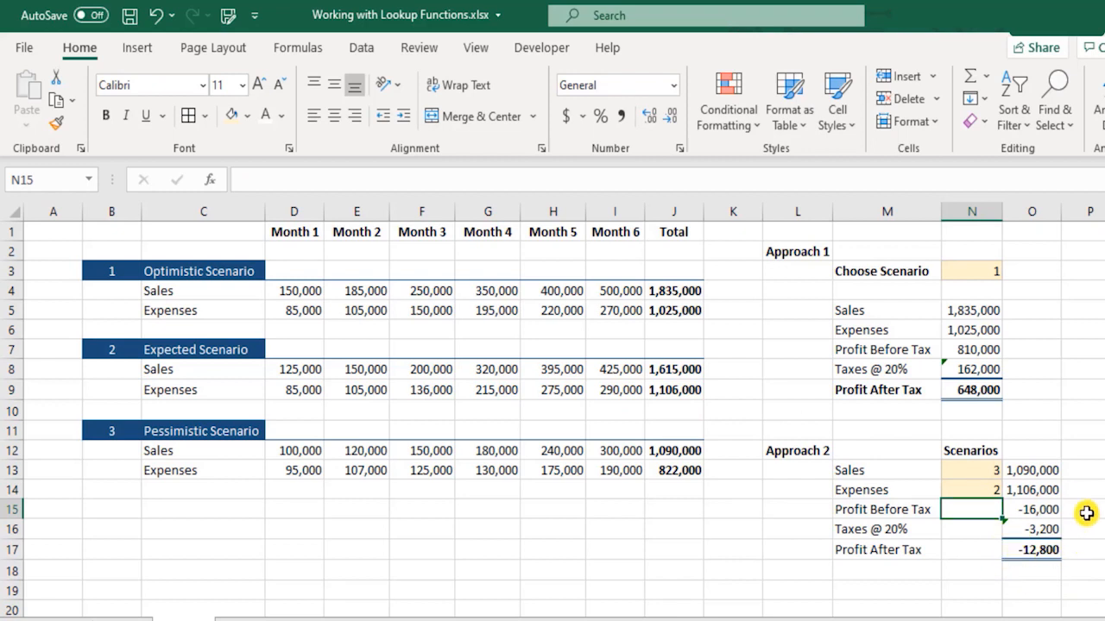
# Set Approach 2's expenses scenario in N14 to 1 and return to cell A1.
pyautogui.click(978, 489)
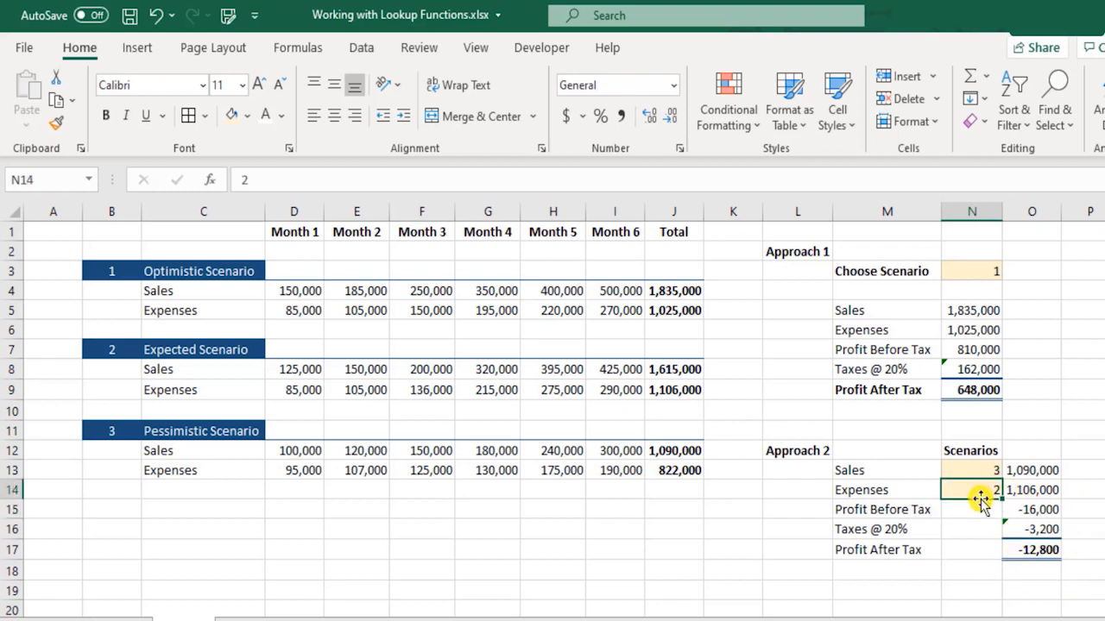
pyautogui.write('1')
pyautogui.press('Return')
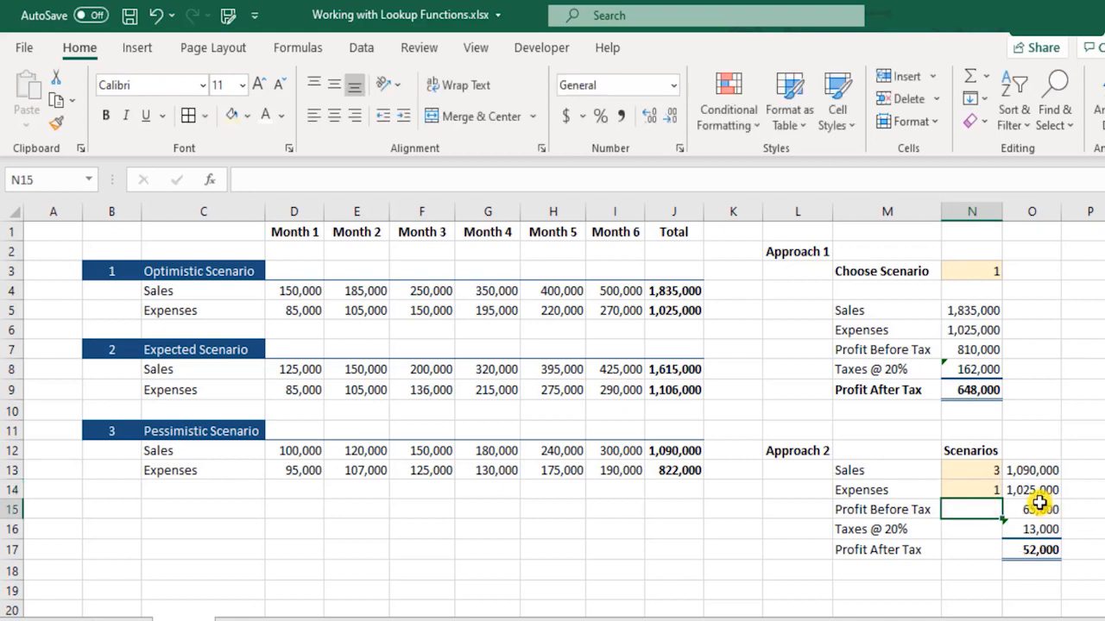
pyautogui.click(791, 424)
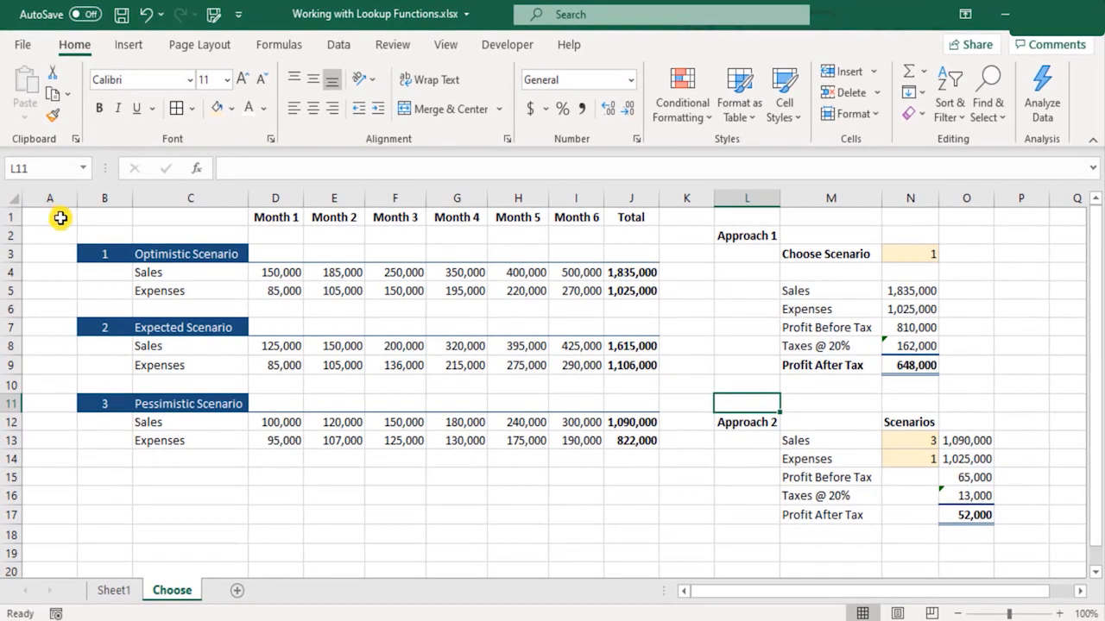
pyautogui.click(66, 233)
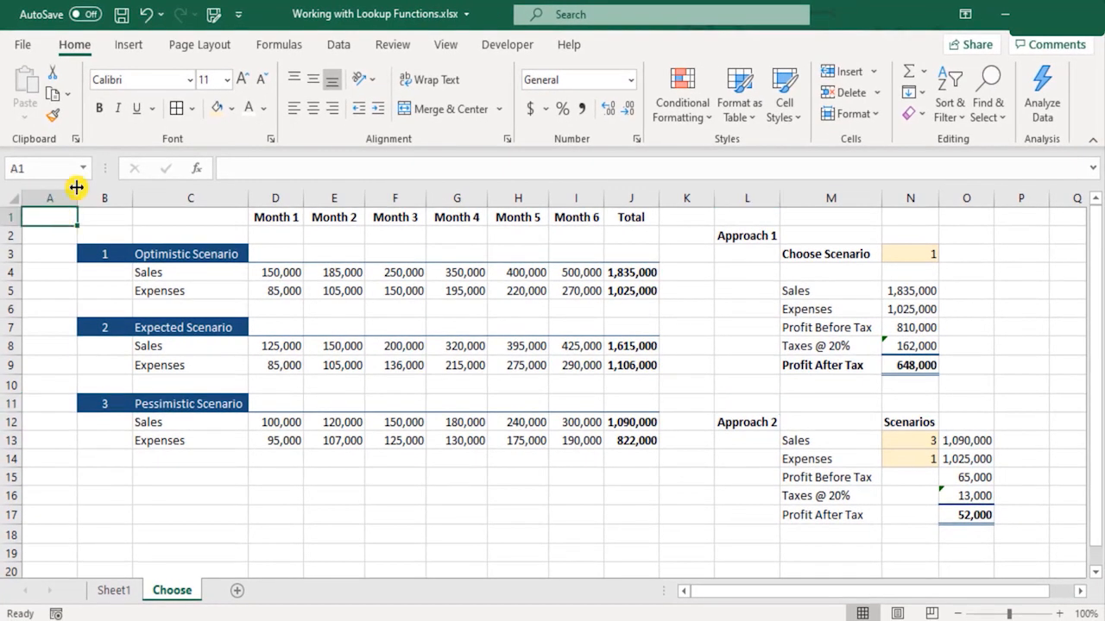